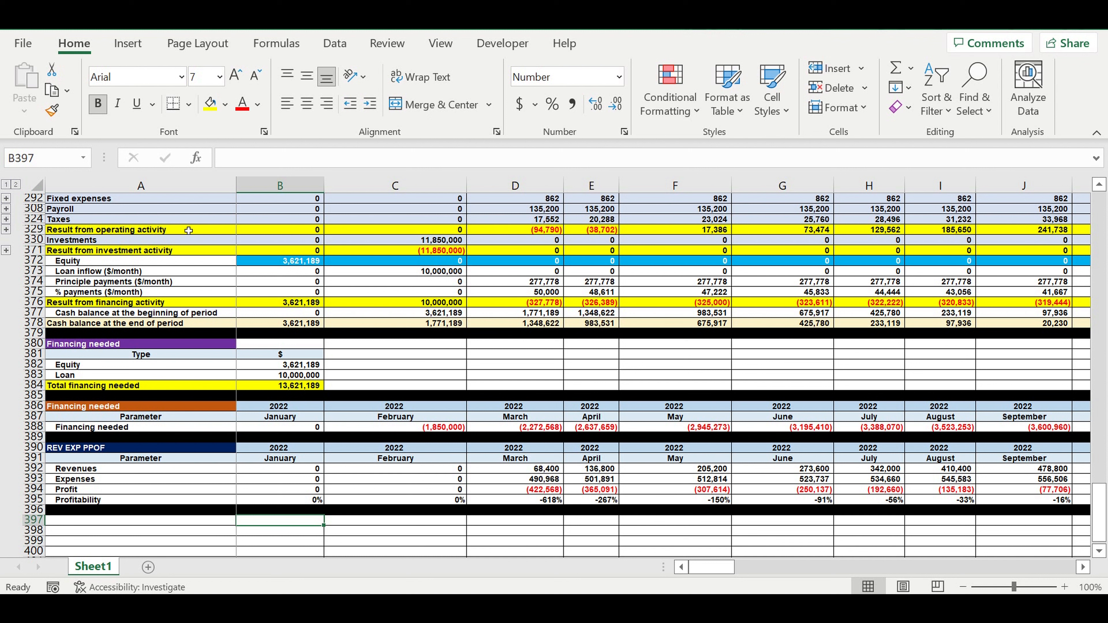
Copy the two REV EXP PPOF header rows and paste them into row 397 as a new section header.
left_click_drag(32, 447, 28, 458)
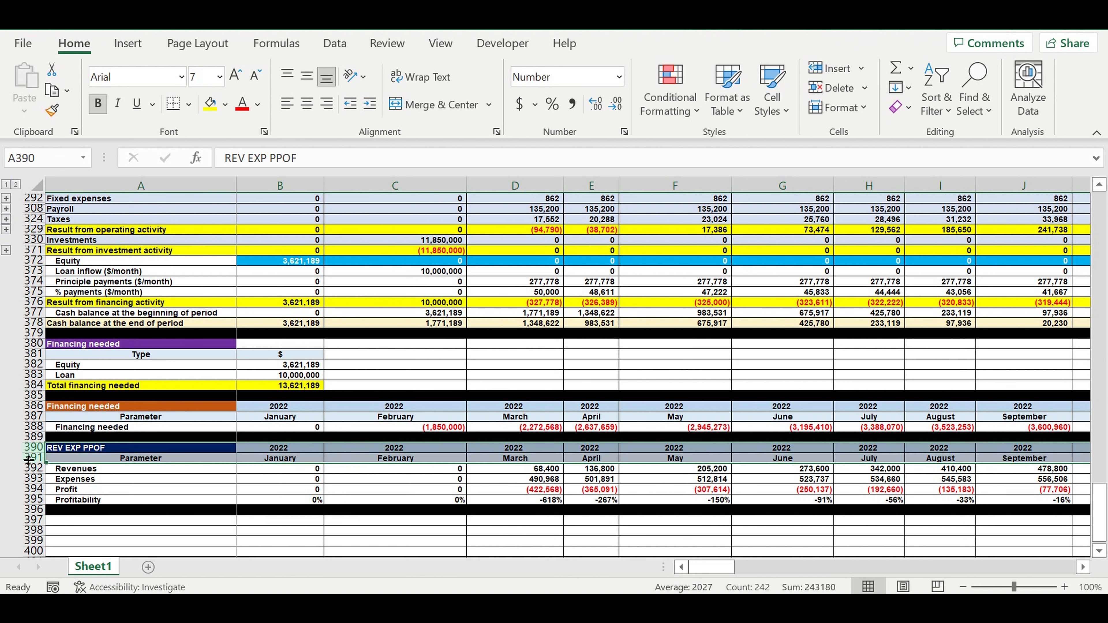
key("ctrl+c")
left_click(151, 521)
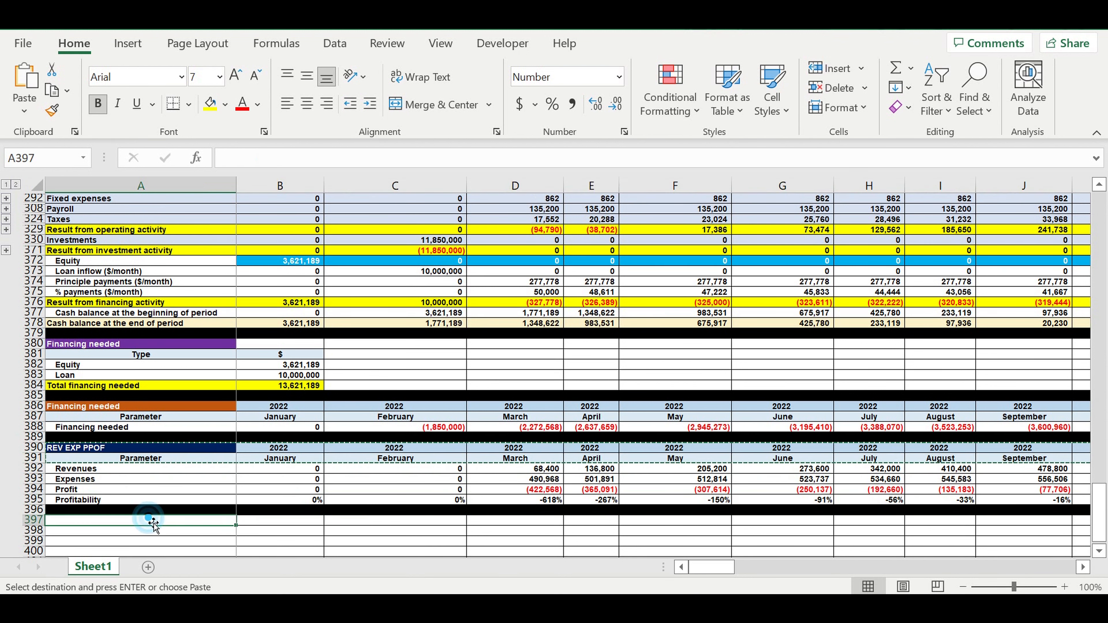
key("ctrl+v")
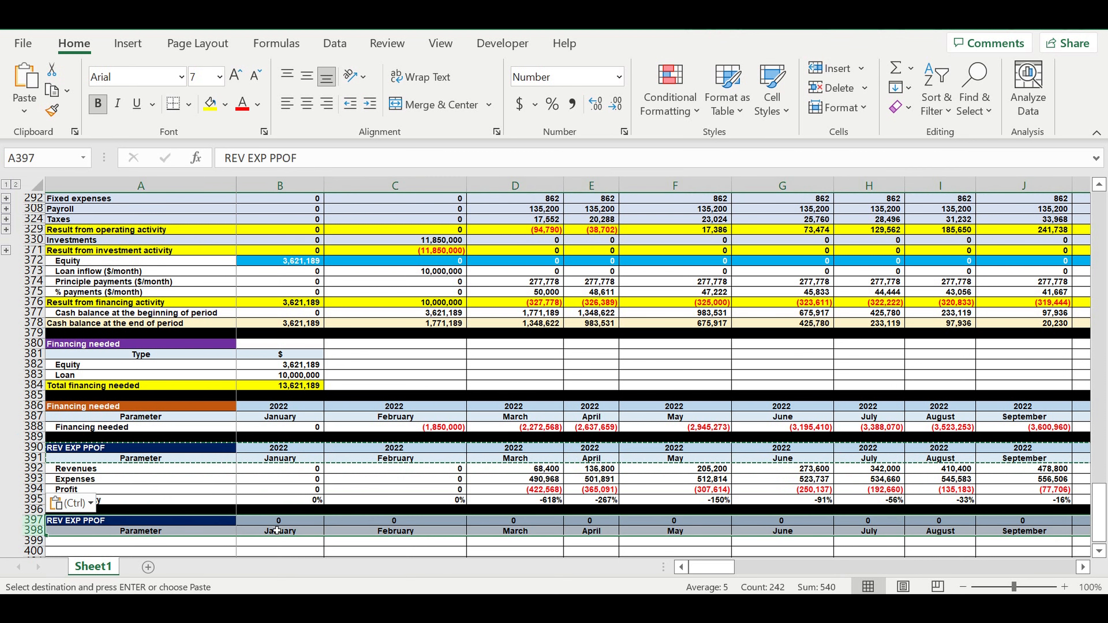
Link the first year cell of the new header to the year cell of the REV EXP PPOF header above.
left_click(286, 521)
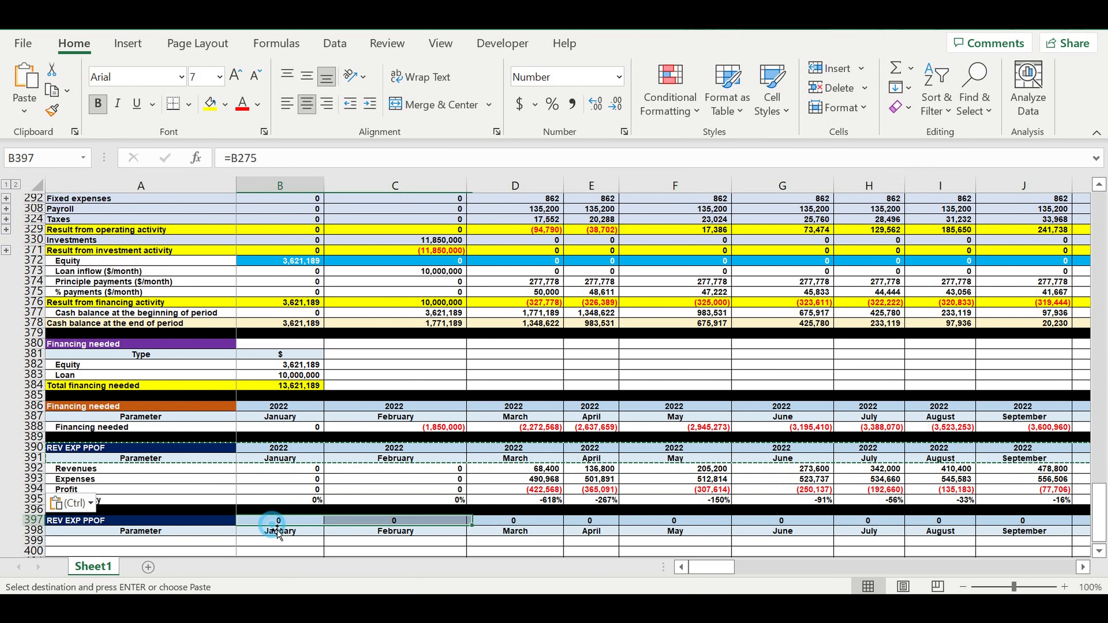
type("=")
left_click(291, 450)
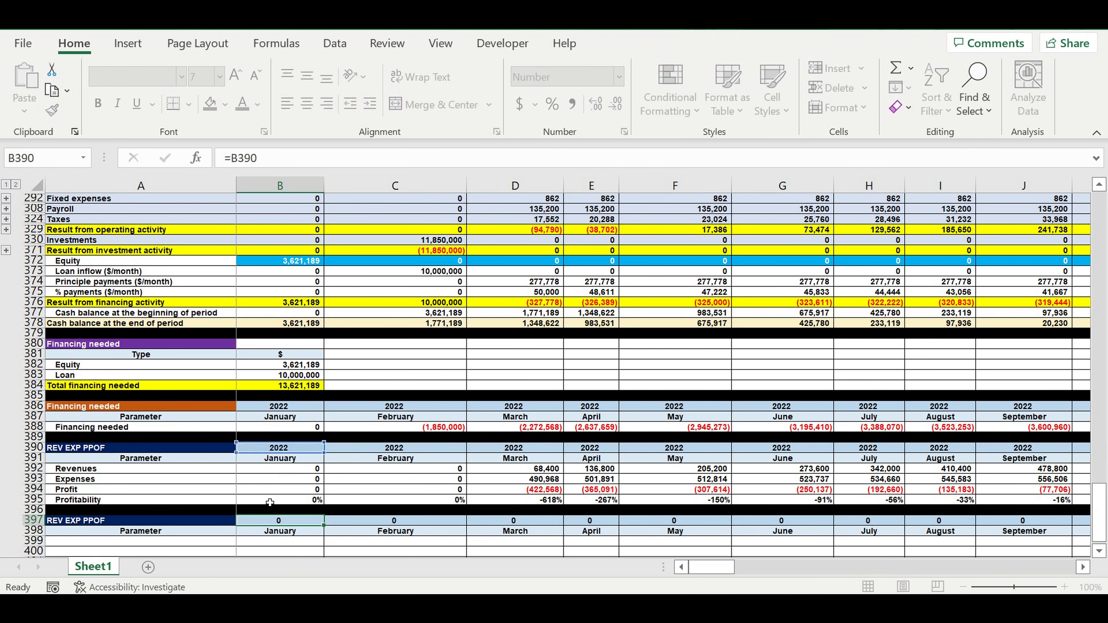
key("Return")
Rename the new section title as Loan coverage ratio.
left_click(202, 521)
type("L")
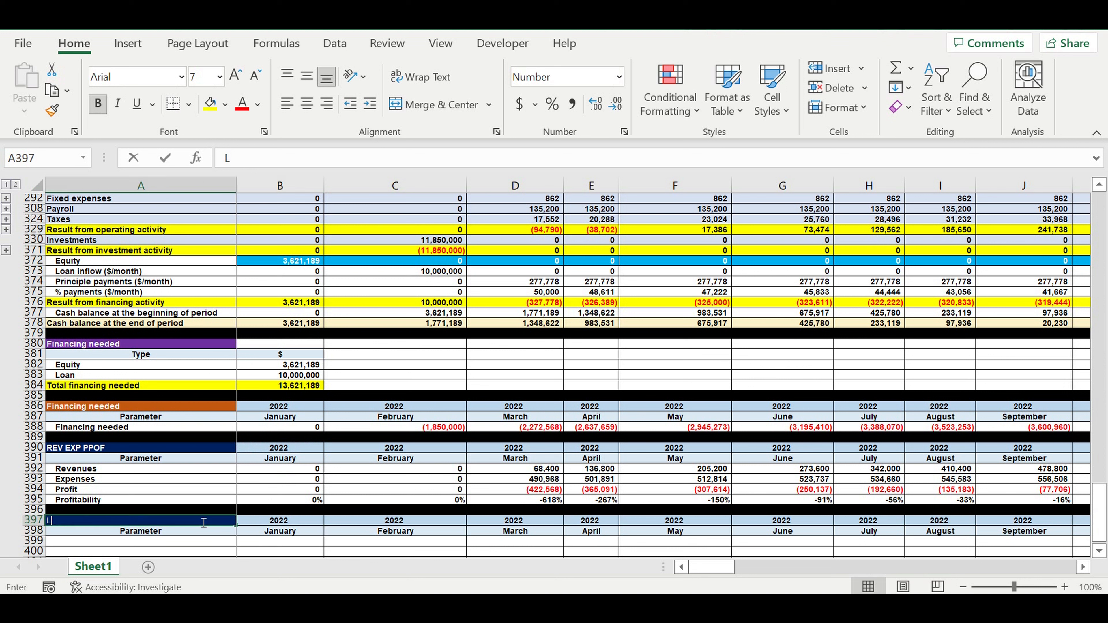
type("oan ")
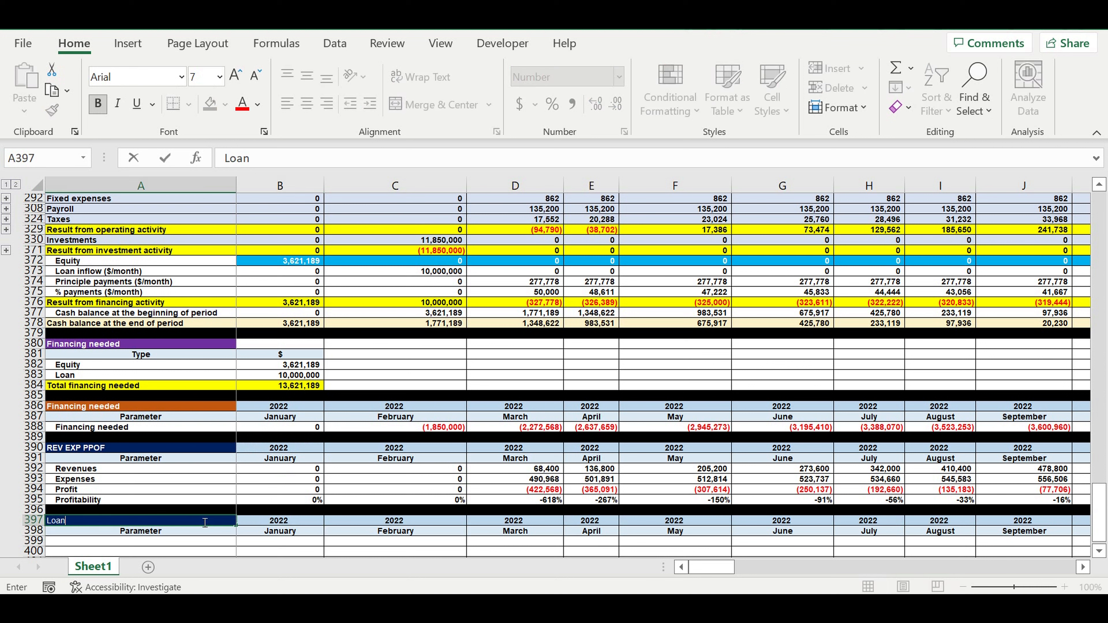
type("coverage ratio")
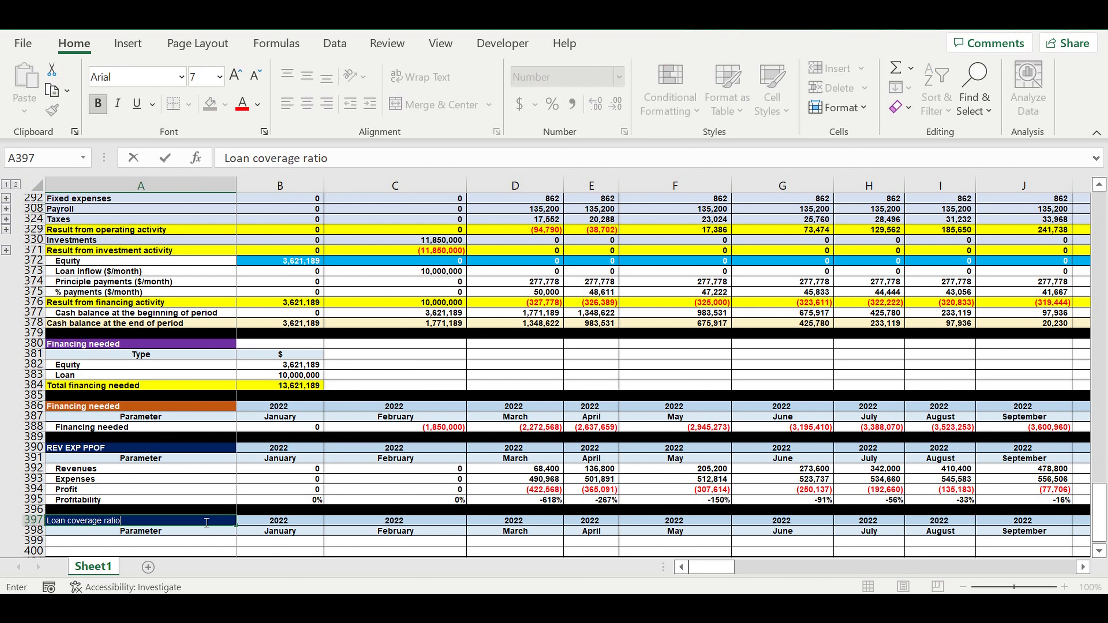
key("Return")
Fill the Loan coverage ratio title cell yellow and set its font colour to black.
left_click(207, 522)
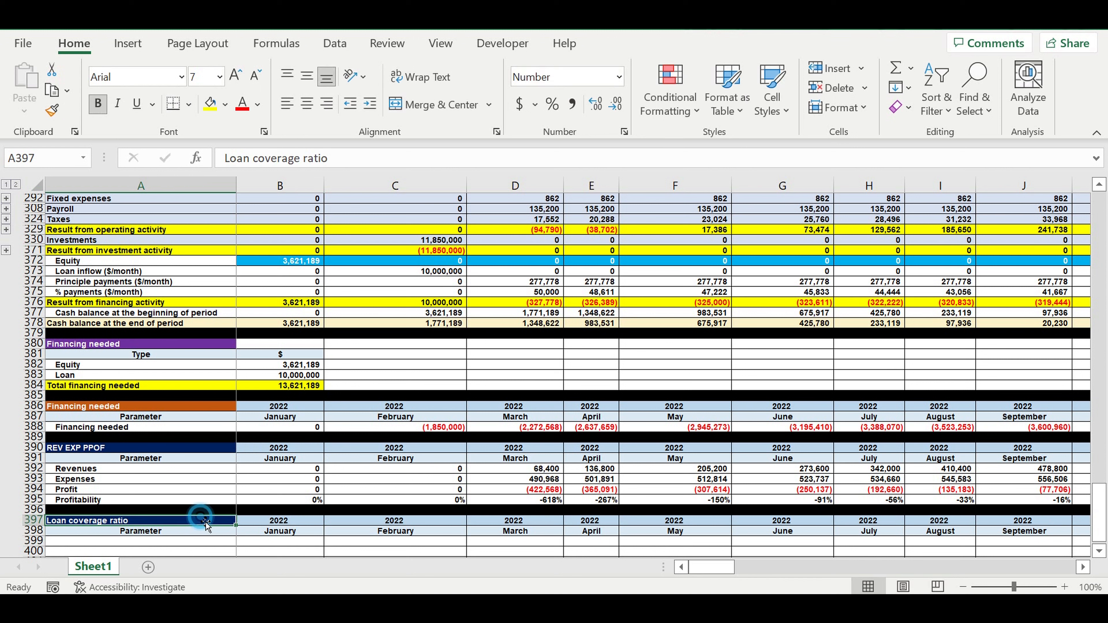
left_click(230, 106)
left_click(290, 209)
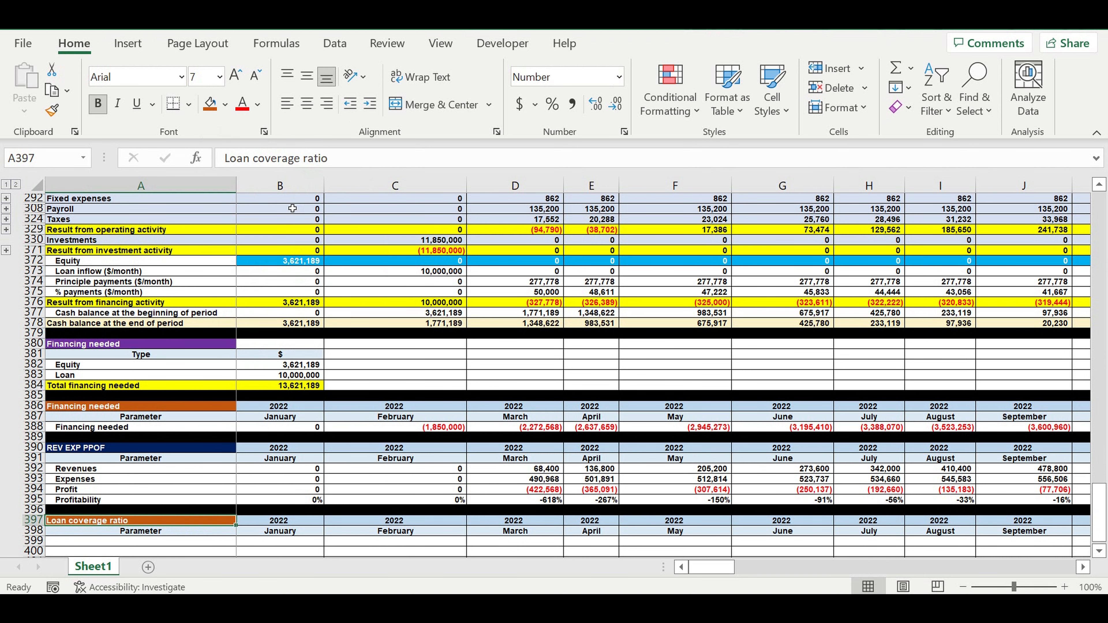
left_click(225, 104)
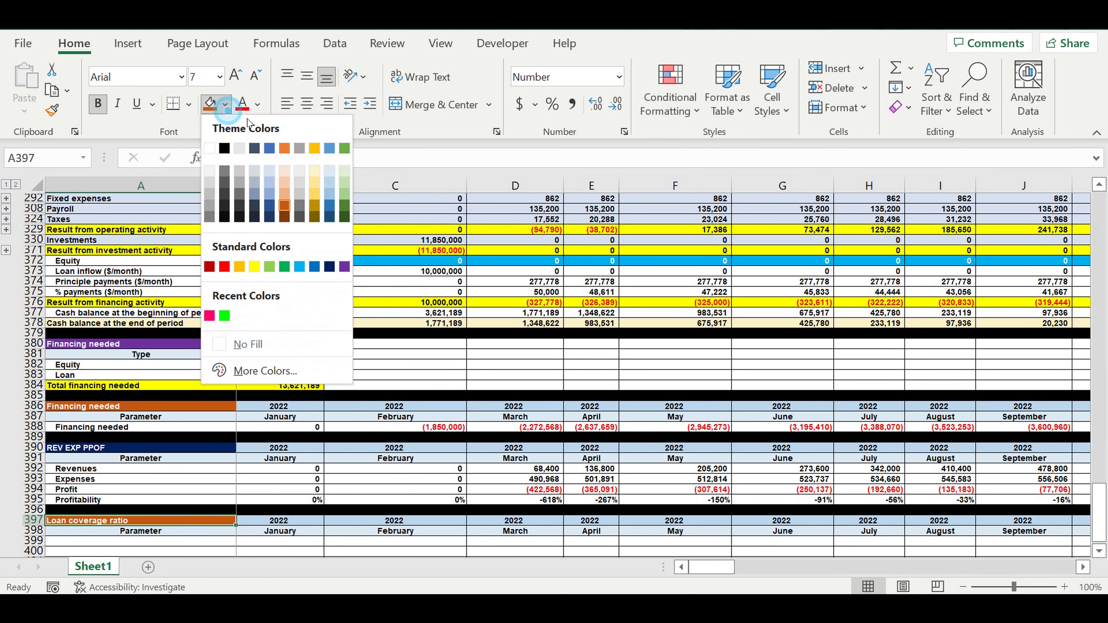
left_click(255, 267)
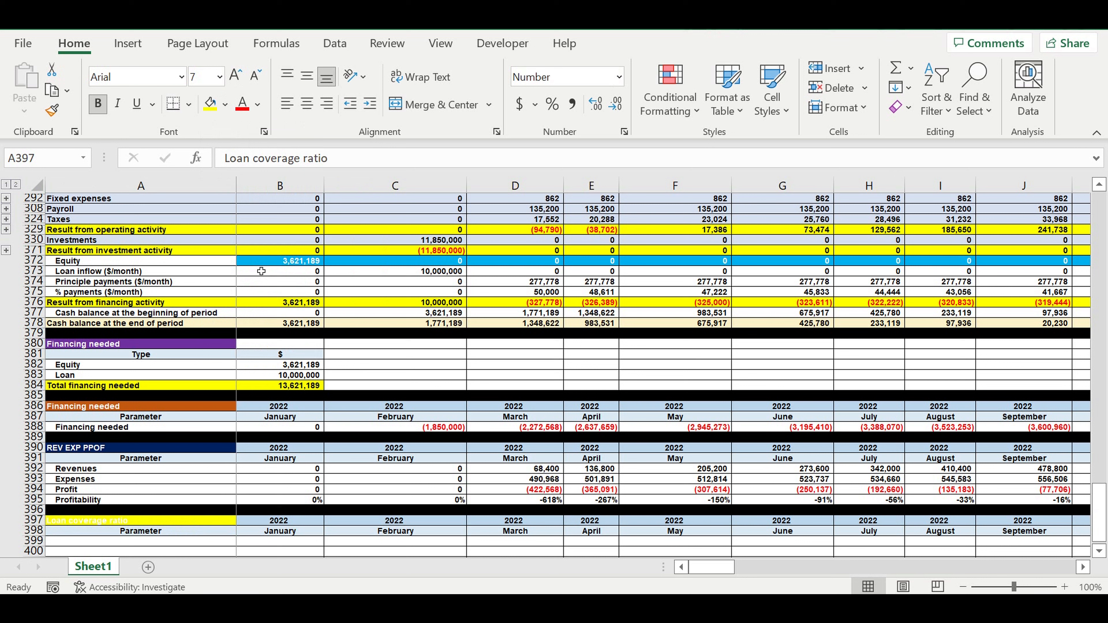
left_click(258, 105)
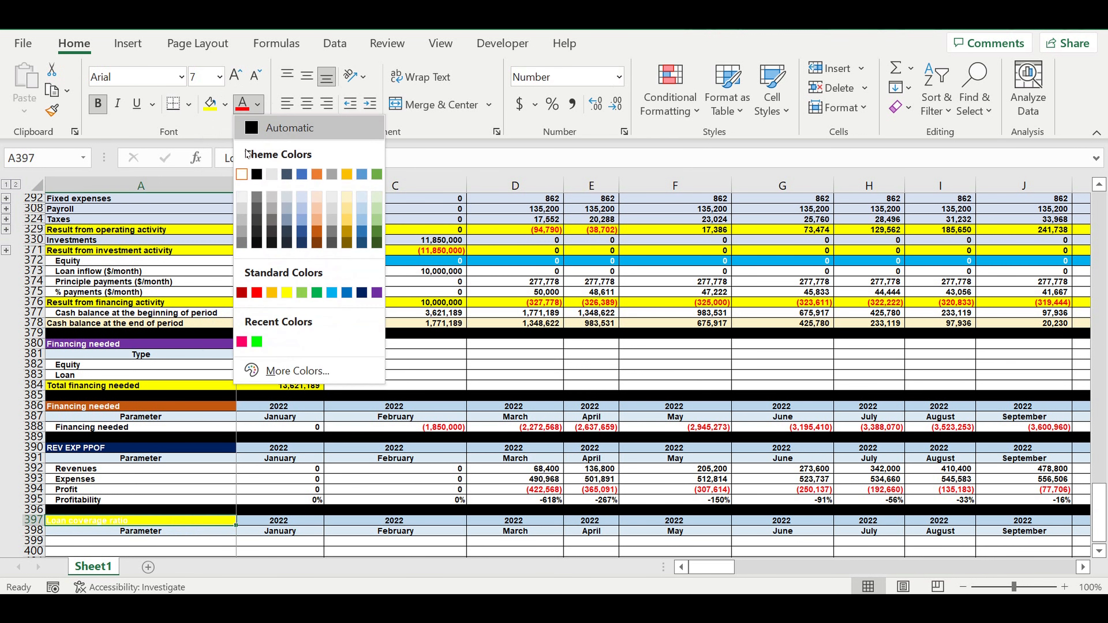
left_click(257, 174)
Make the first parameter cell below the header reference the Loan coverage ratio title.
left_click(249, 470)
scroll(249, 473, "down", 3)
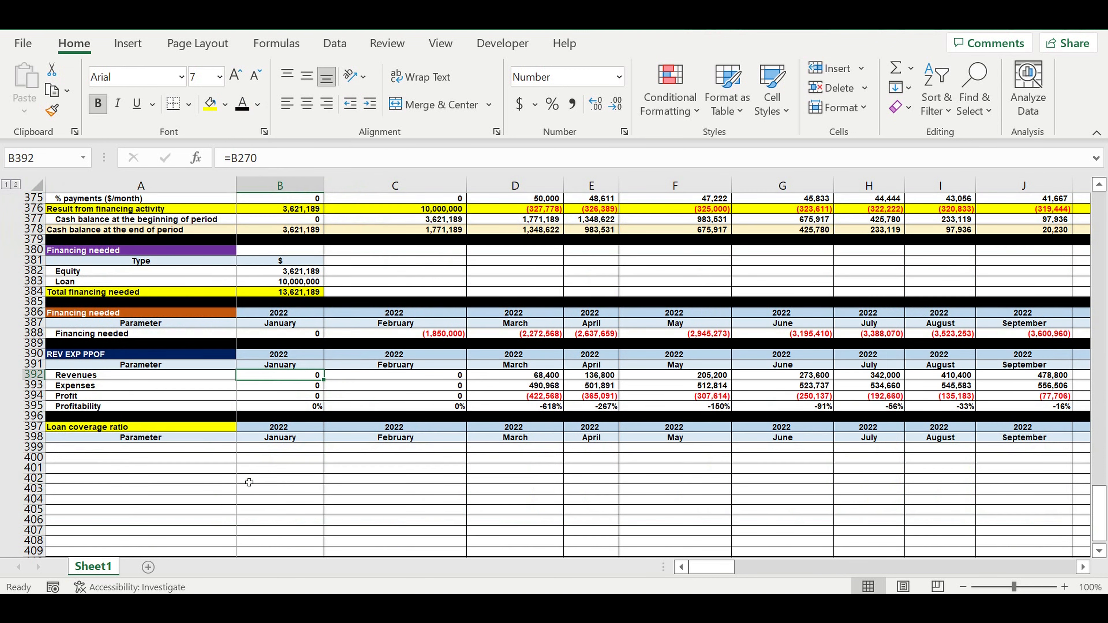
left_click(205, 450)
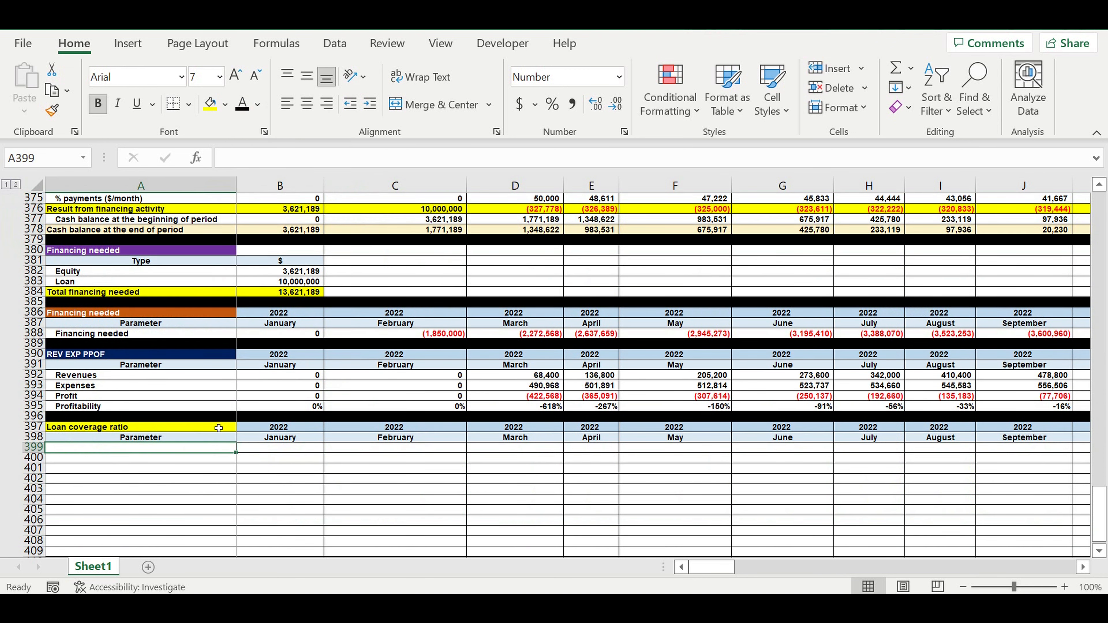
type("=")
left_click(168, 427)
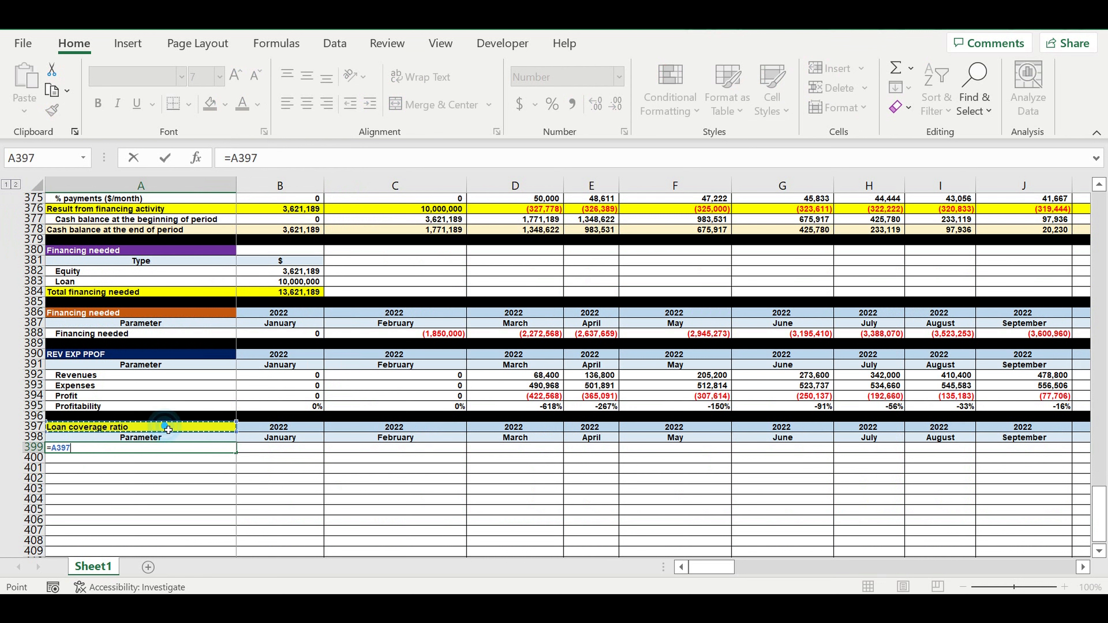
key("Return")
Enter a January formula dividing the operating result by the sum of principal payments and interest payments: =B329/(B374+B375).
left_click(291, 499)
left_click(292, 450)
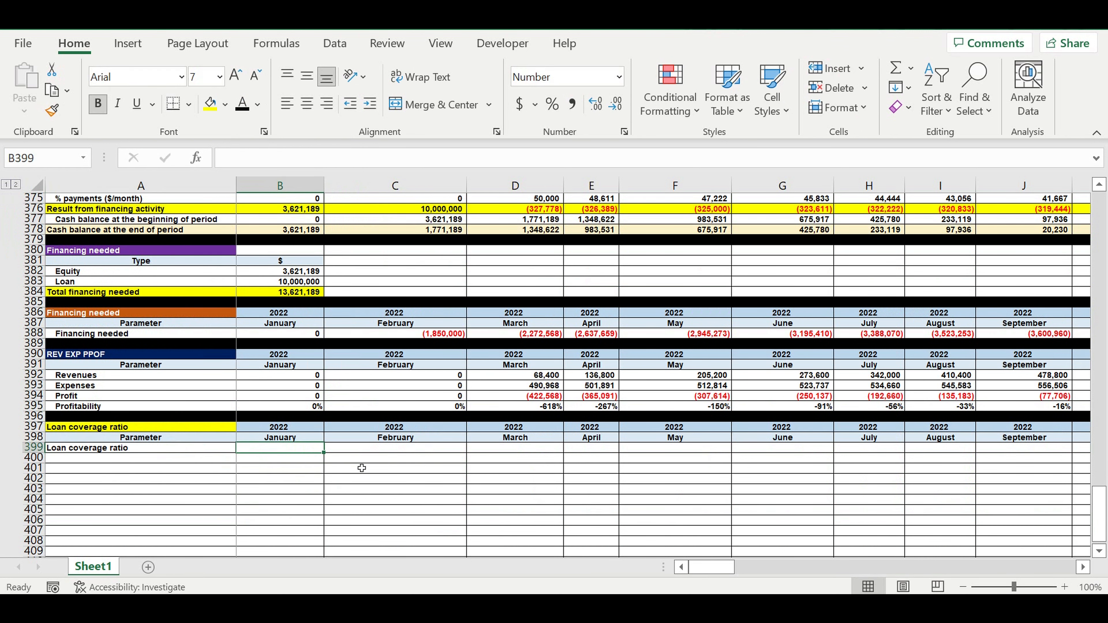
type("=")
scroll(358, 467, "up", 1)
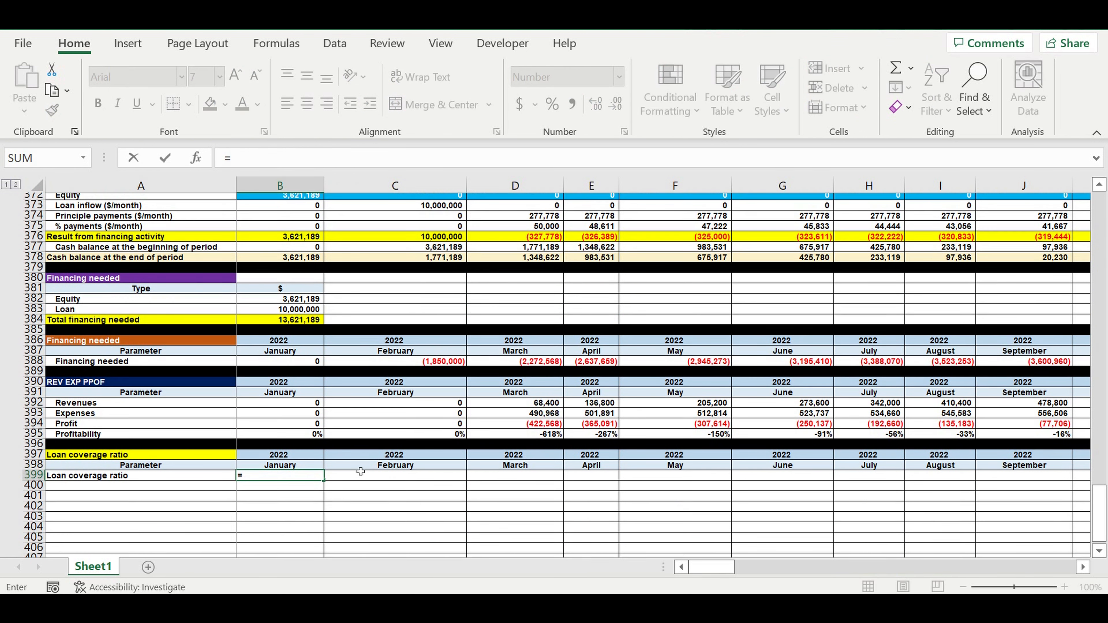
scroll(359, 469, "up", 4)
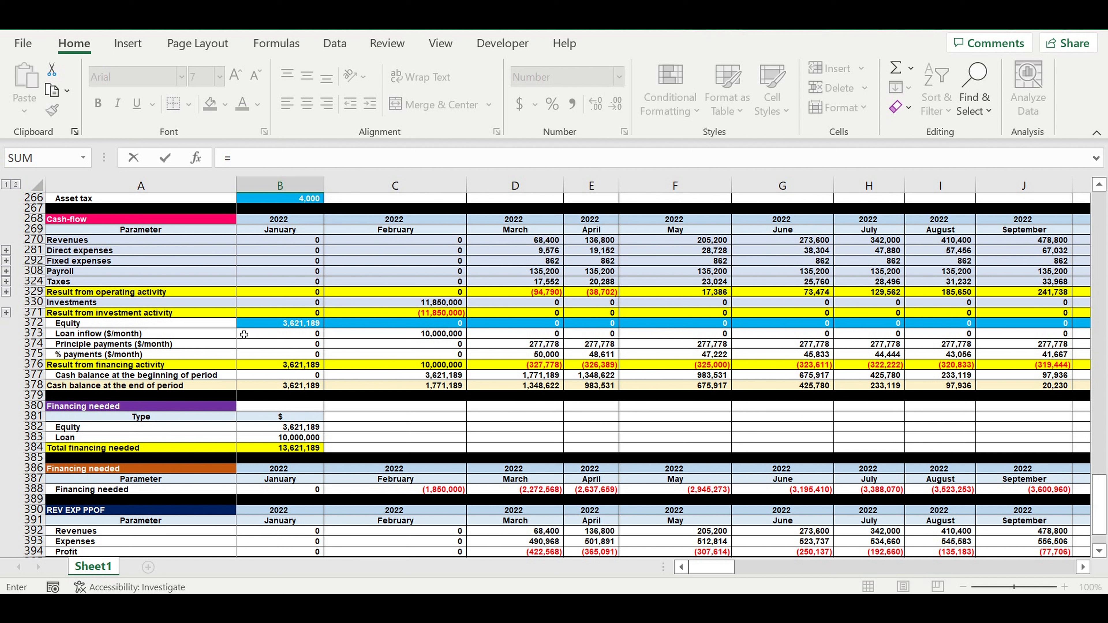
left_click(268, 294)
left_click(279, 159)
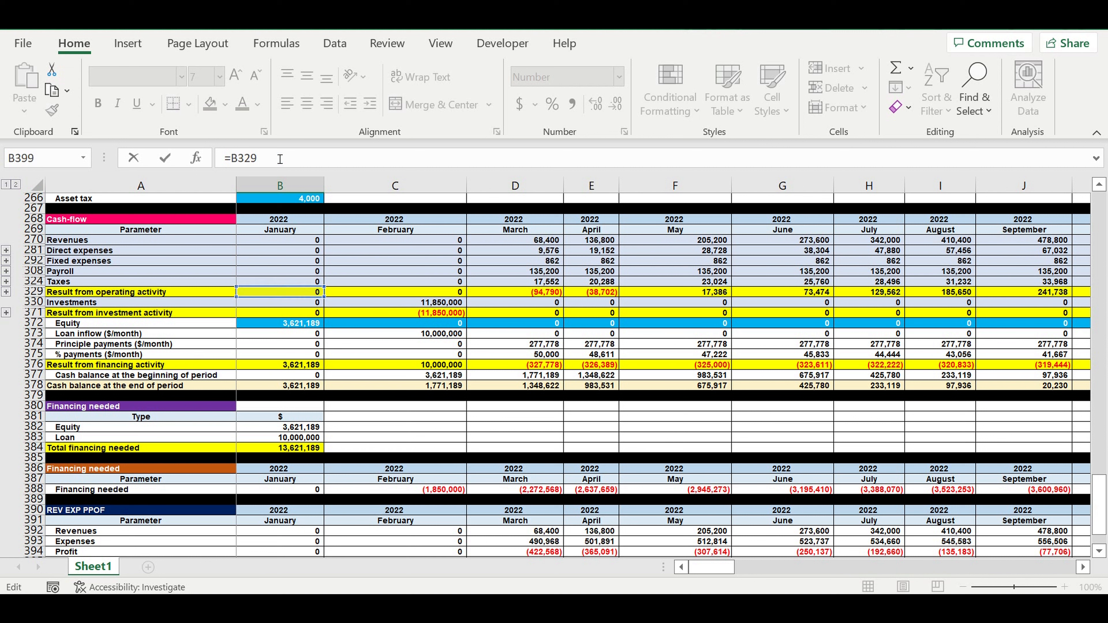
type("/")
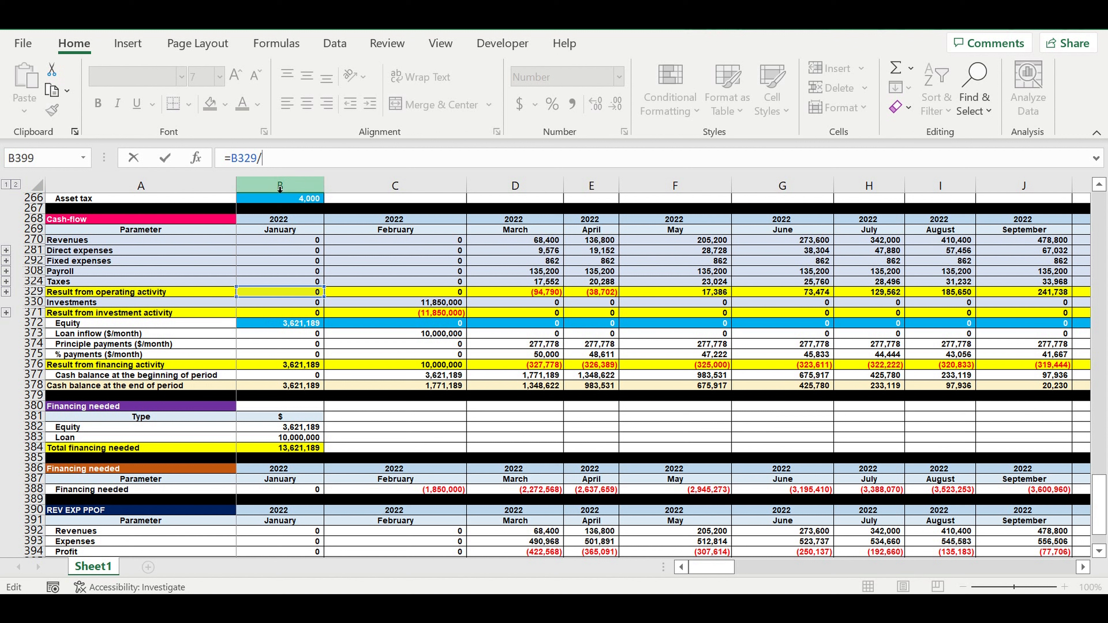
type("(")
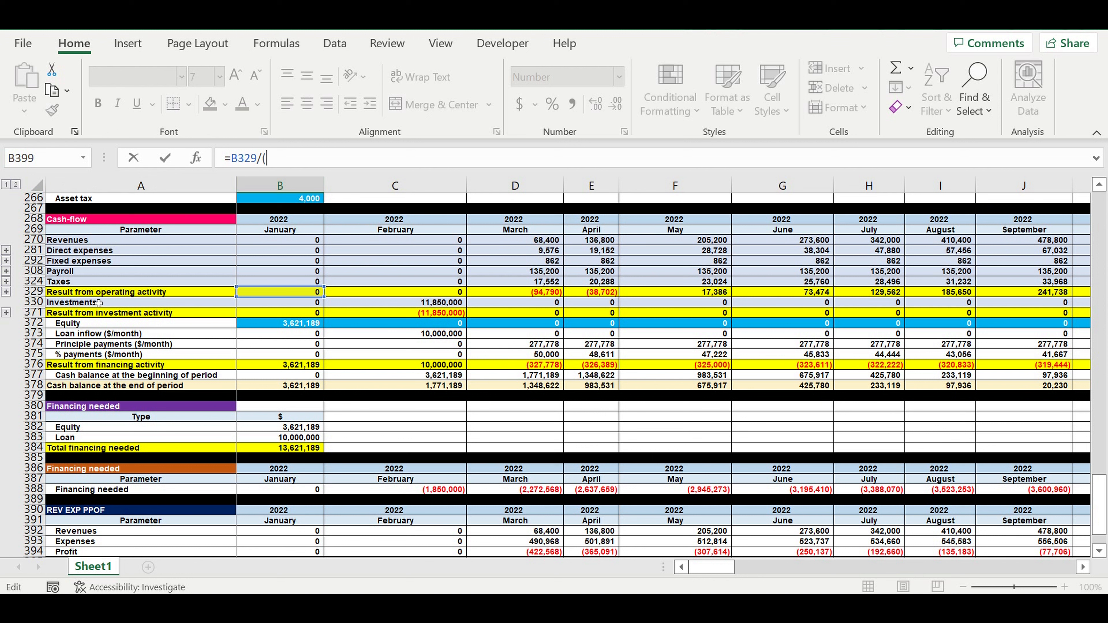
left_click(270, 346)
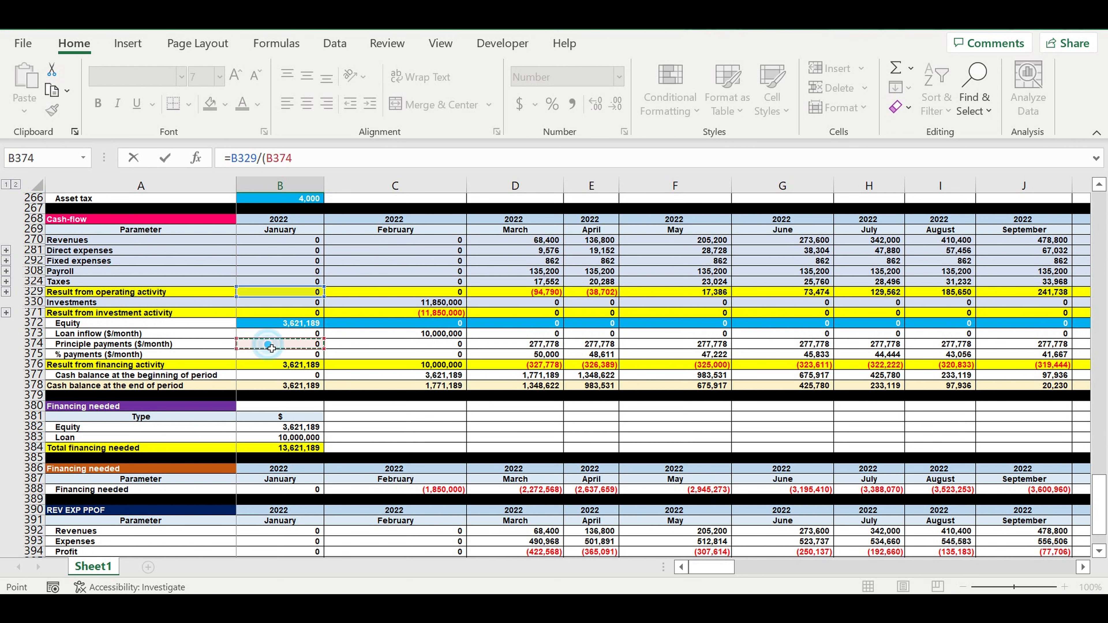
type("+")
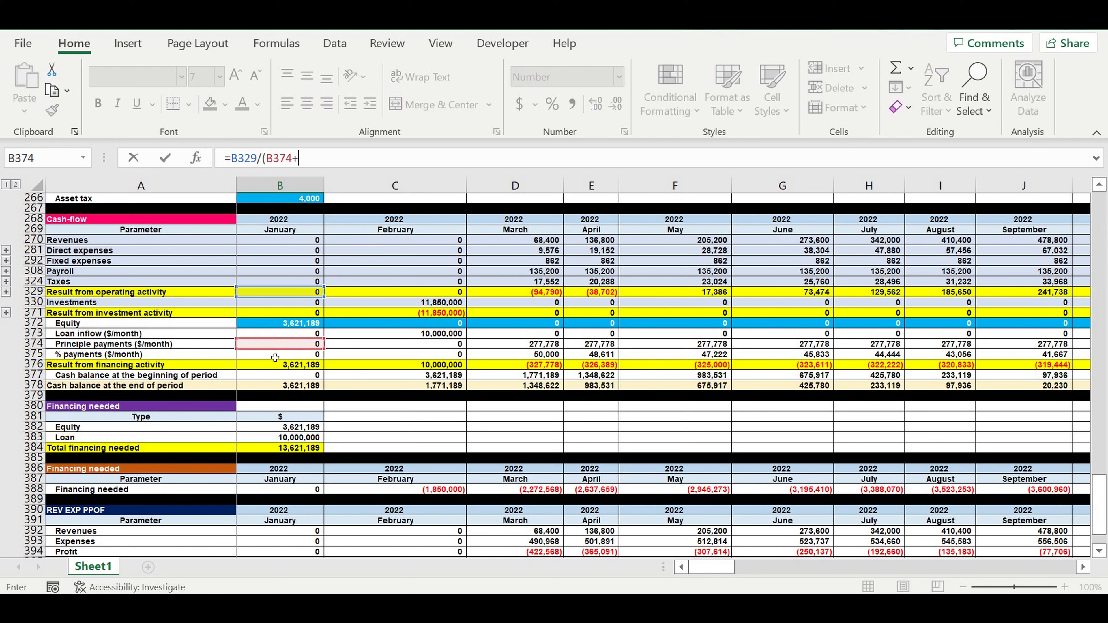
left_click(275, 357)
left_click(344, 163)
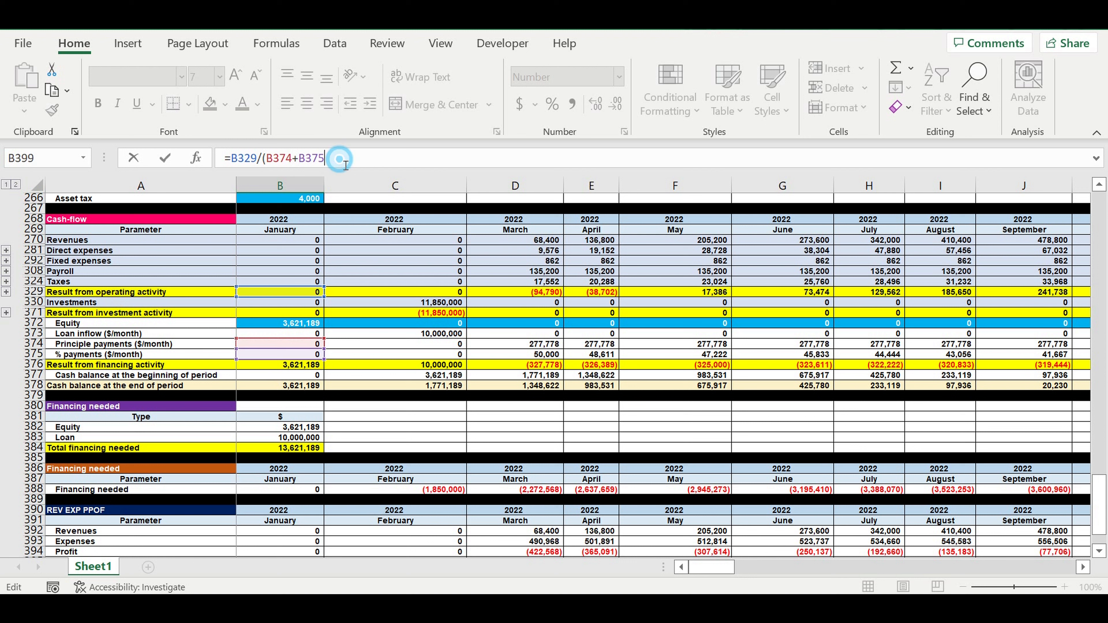
type(")")
key("Return")
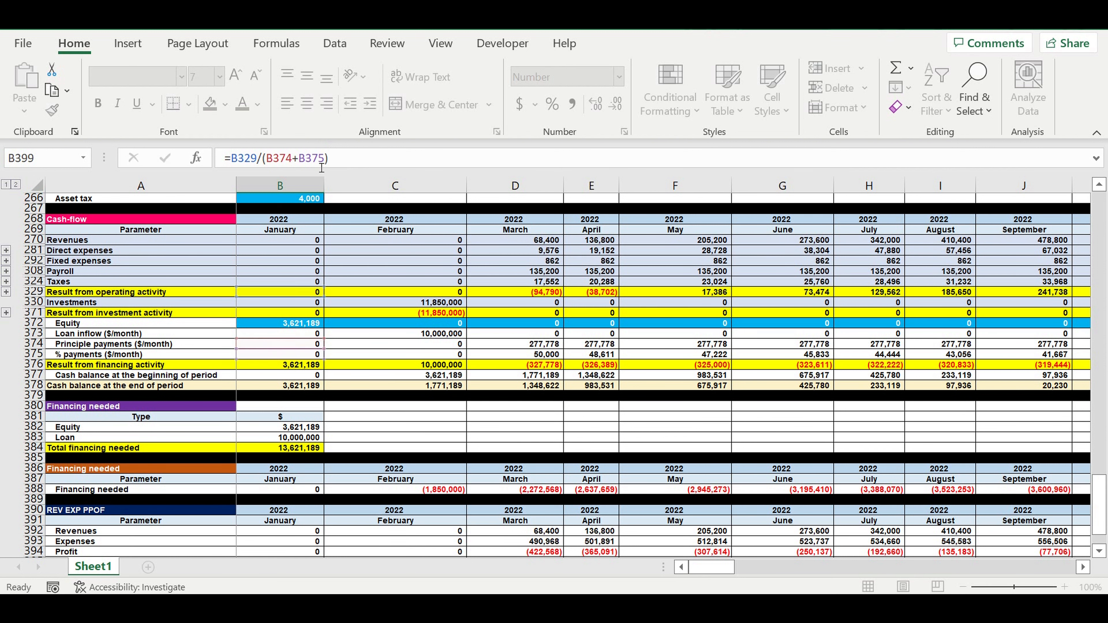
Wrap the January loan coverage formula in IFERROR so errors return 0.
left_click(302, 541)
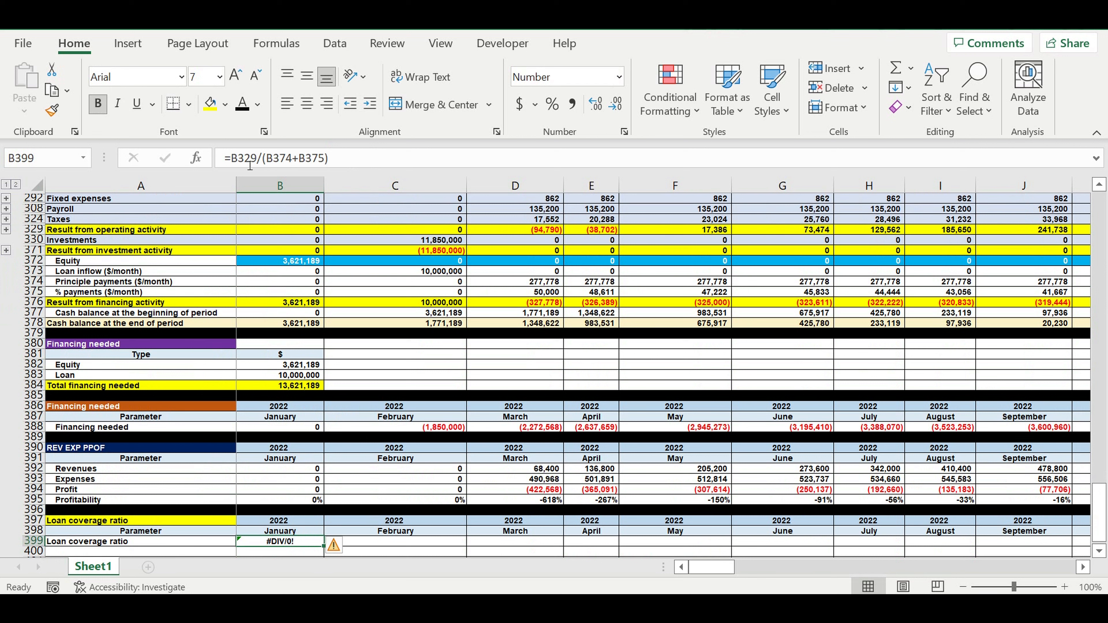
left_click(231, 158)
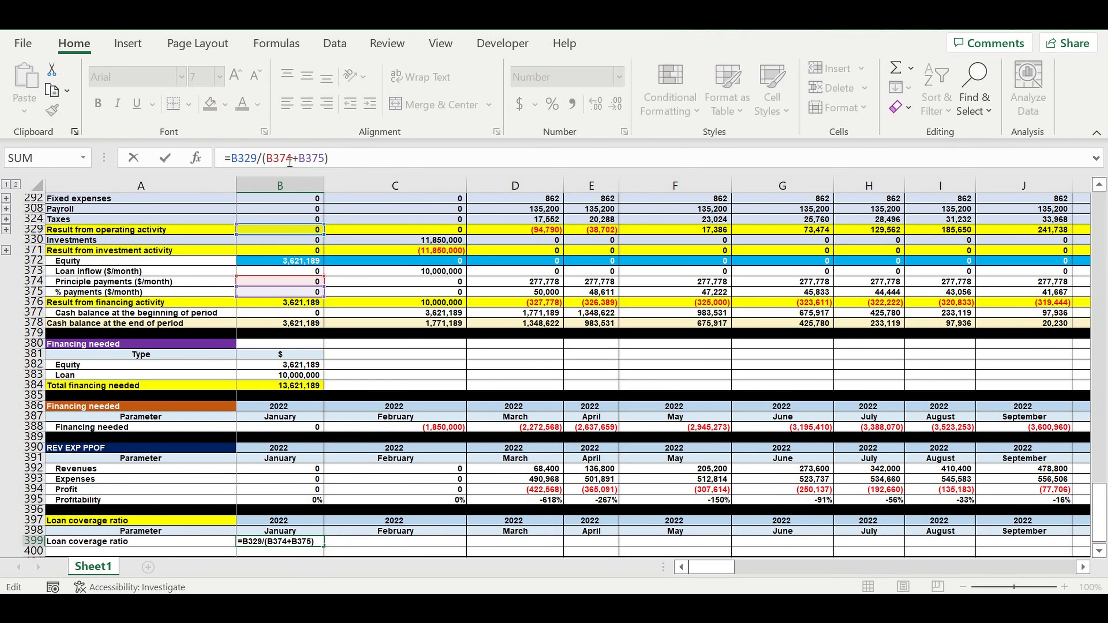
type("if")
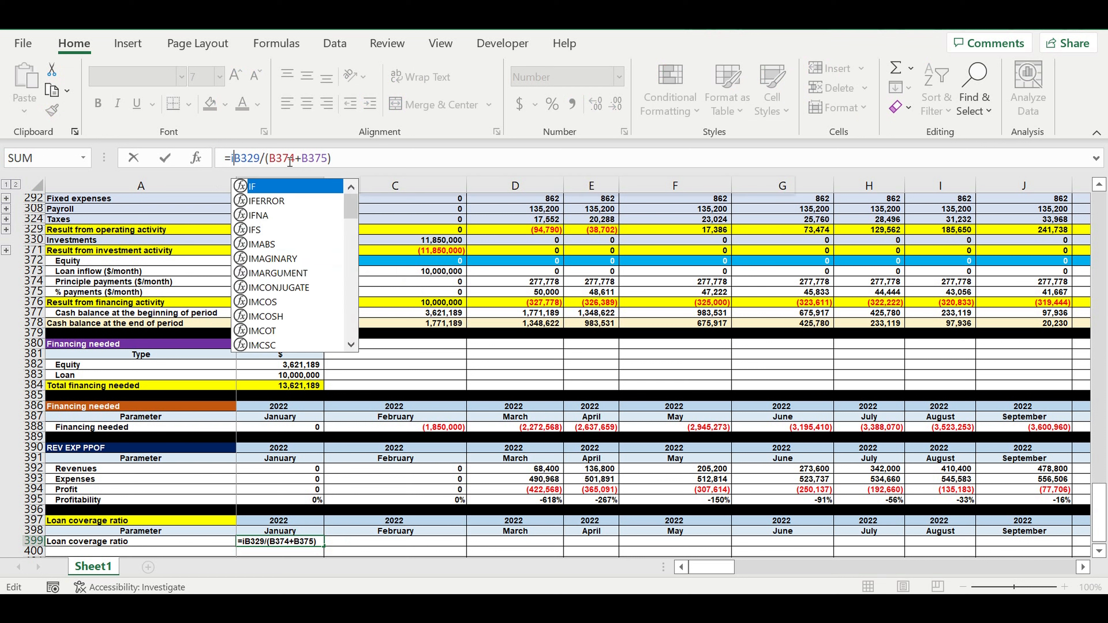
double_click(267, 201)
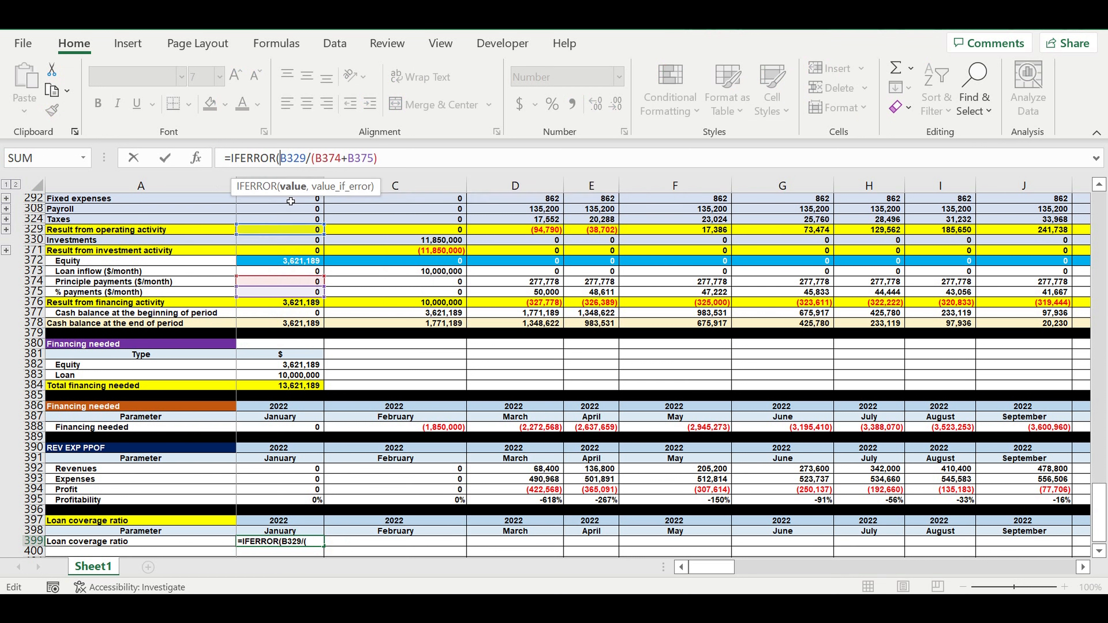
left_click(410, 158)
type(", ")
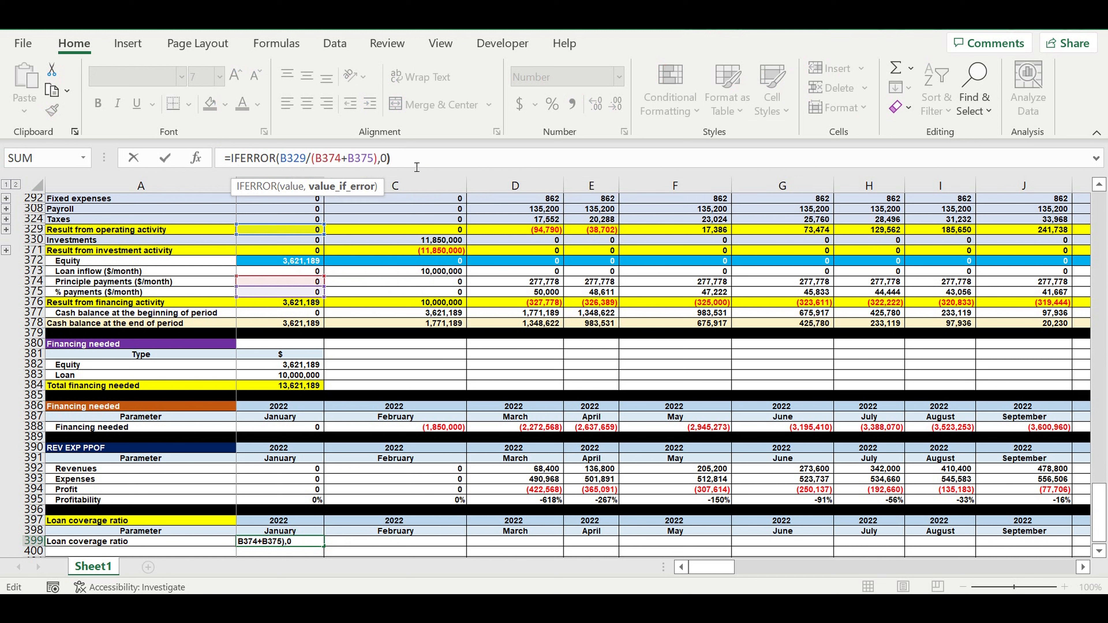
type("0)")
key("Return")
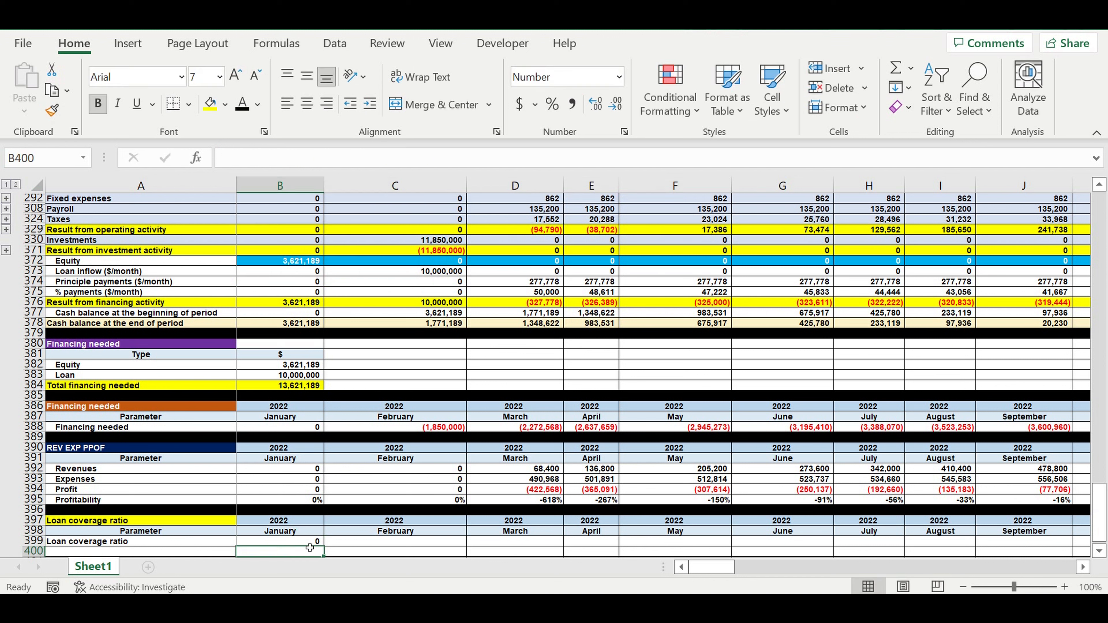
Format the loan coverage ratio with two decimal places and fill its formula across to the August 2022 column.
left_click(309, 542)
left_click(599, 110)
scroll(345, 462, "down", 3)
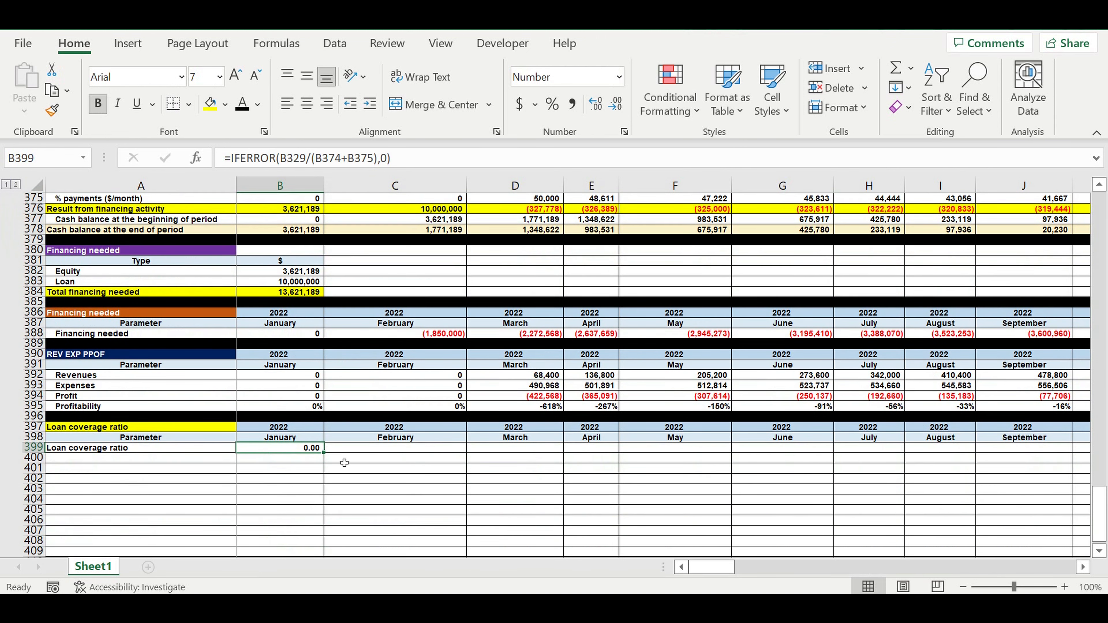
left_click_drag(330, 459, 938, 458)
left_click(673, 477)
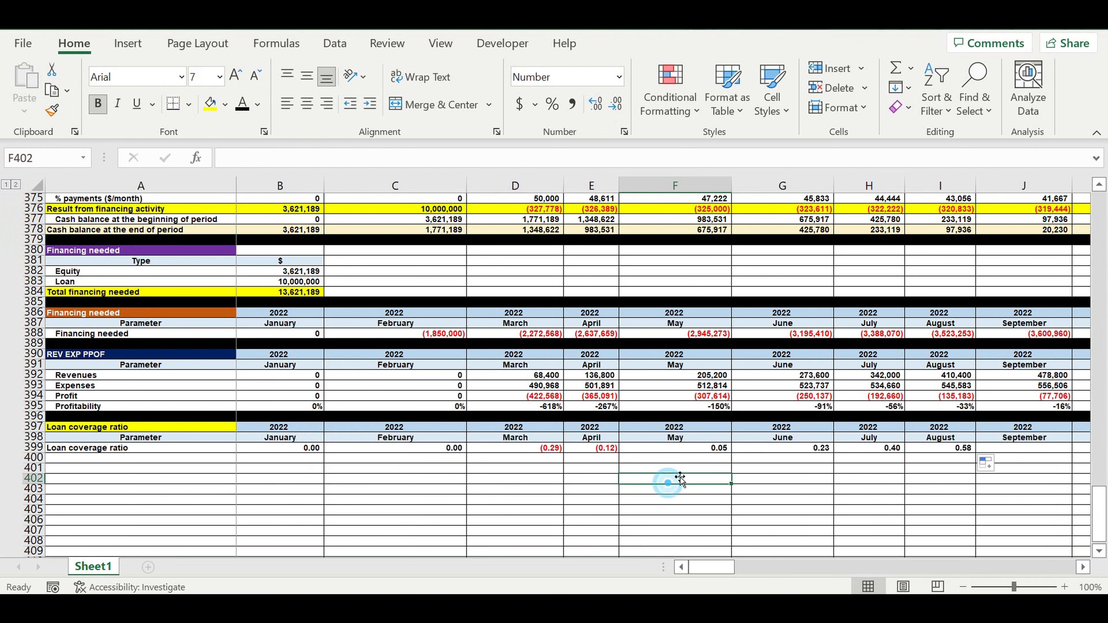
Extend the loan coverage ratio formula along the row through the December 2031 column.
left_click(606, 449)
left_click_drag(622, 455, 1006, 465)
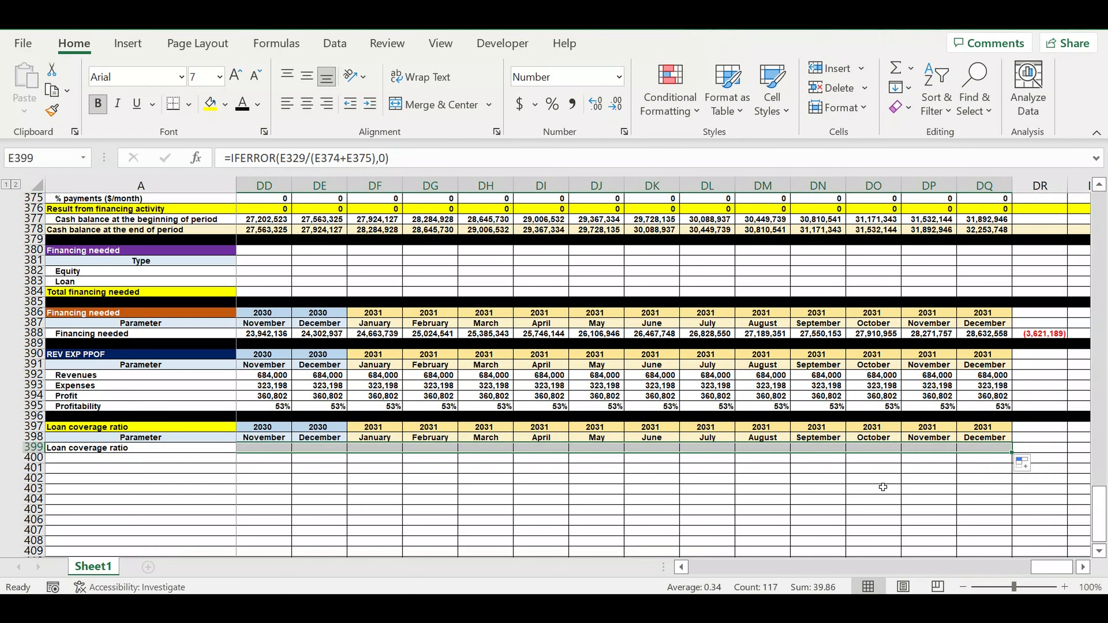
Review the loan coverage ratio values month by month across the 2022 columns.
left_click(883, 480)
left_click_drag(1051, 566, 479, 563)
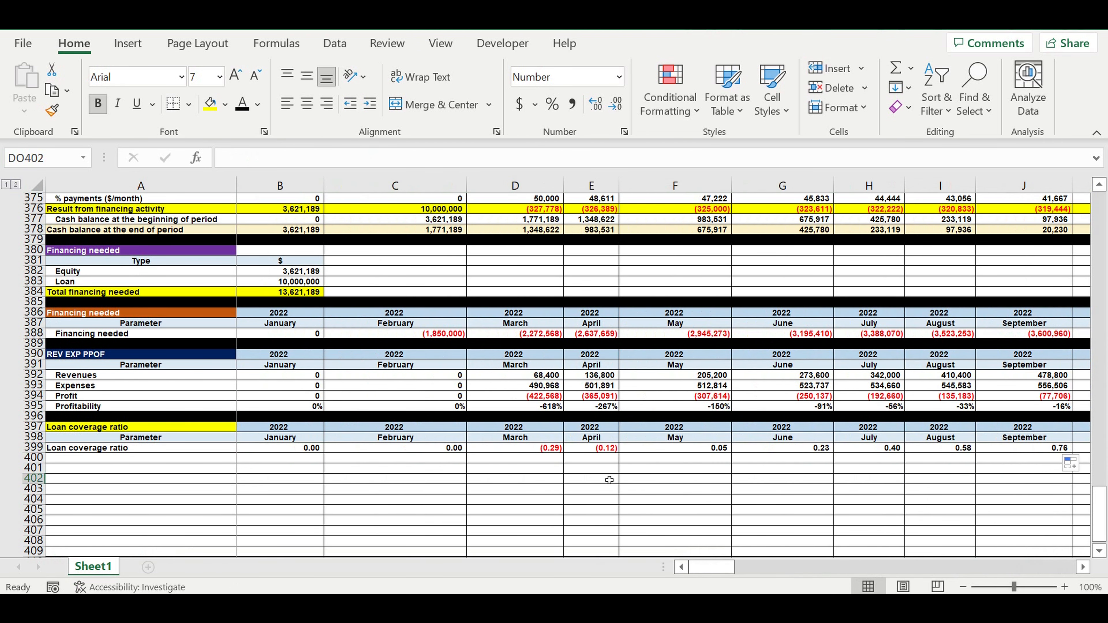
left_click(543, 448)
left_click(604, 447)
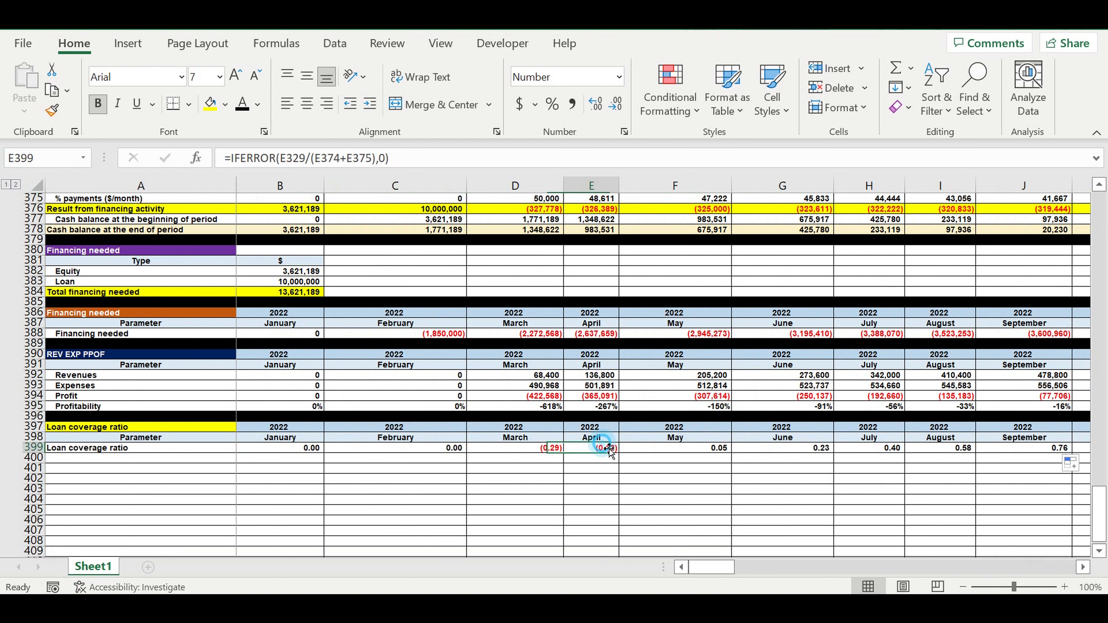
left_click(667, 448)
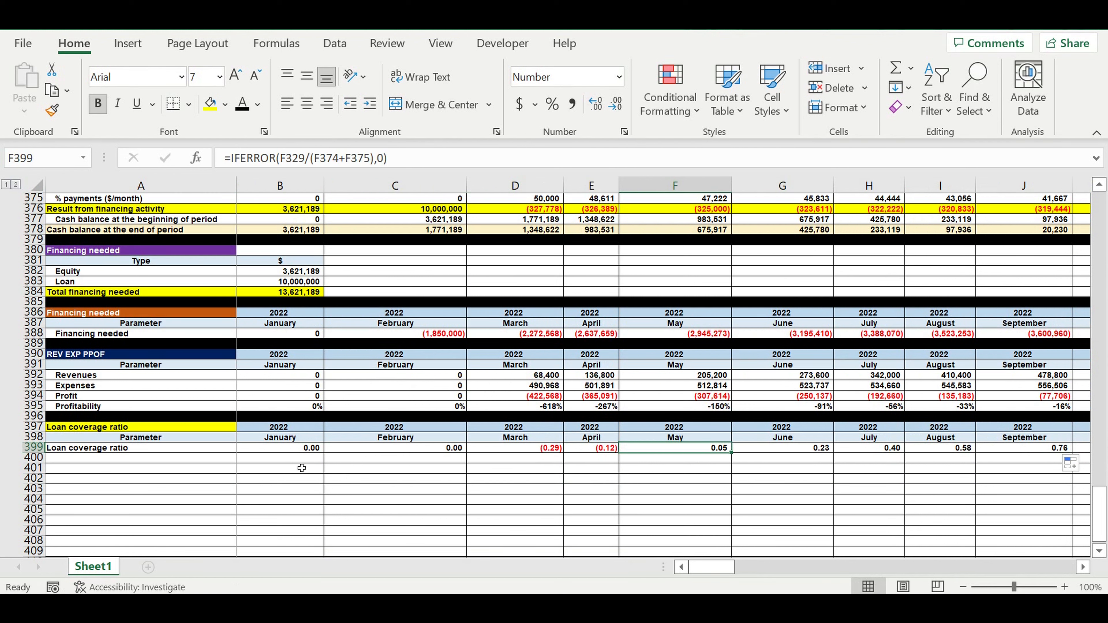
left_click(890, 489)
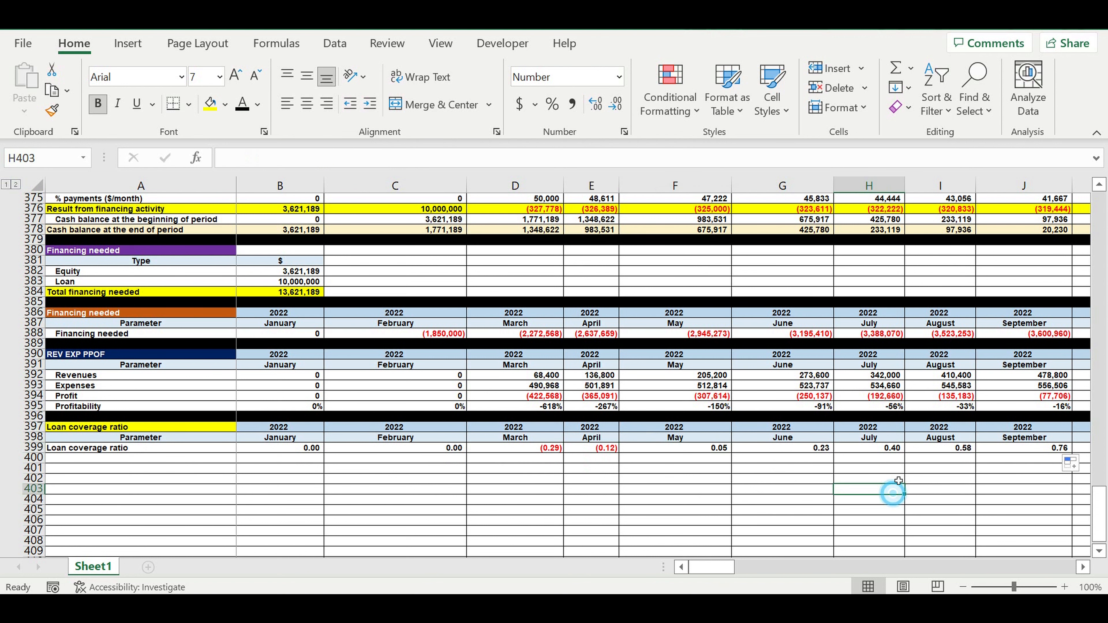
left_click(963, 448)
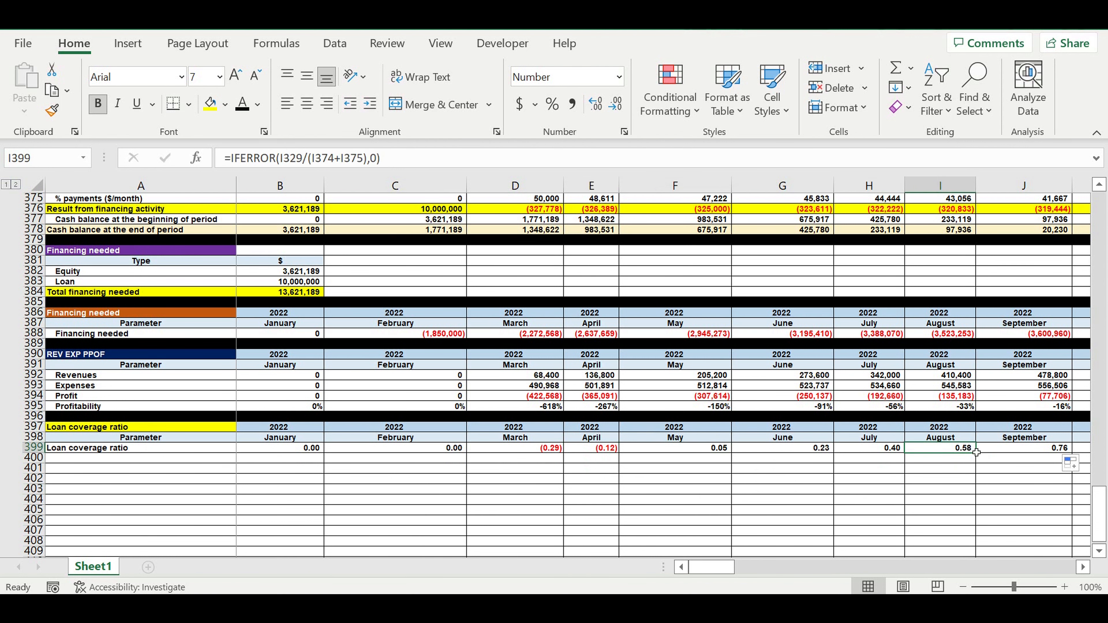
left_click(1083, 567)
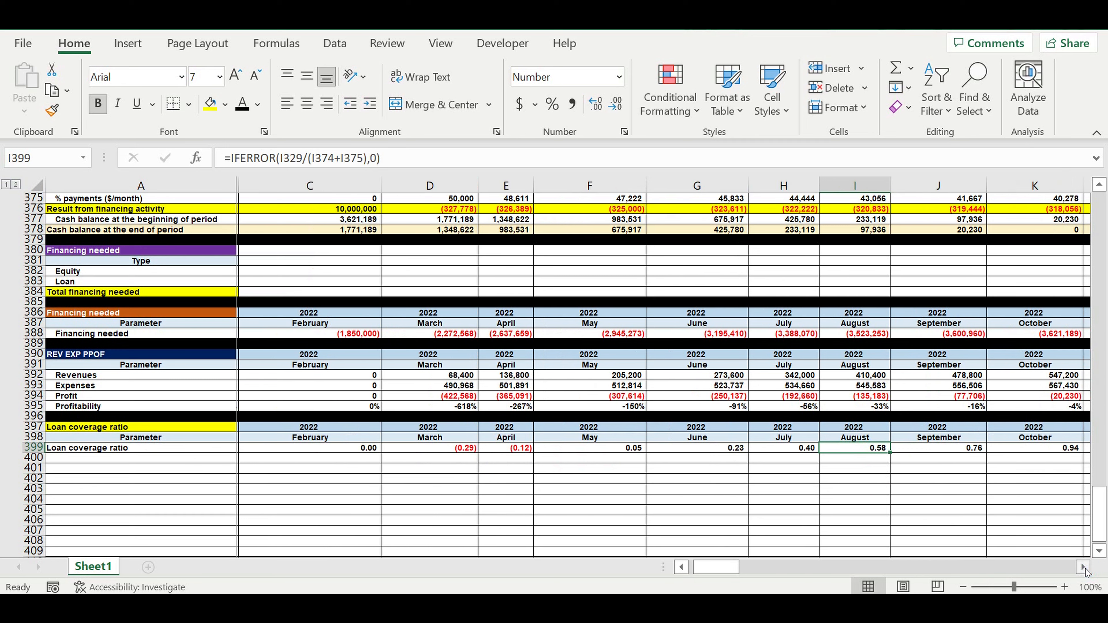
left_click(1084, 567)
left_click(1083, 567)
left_click(472, 451)
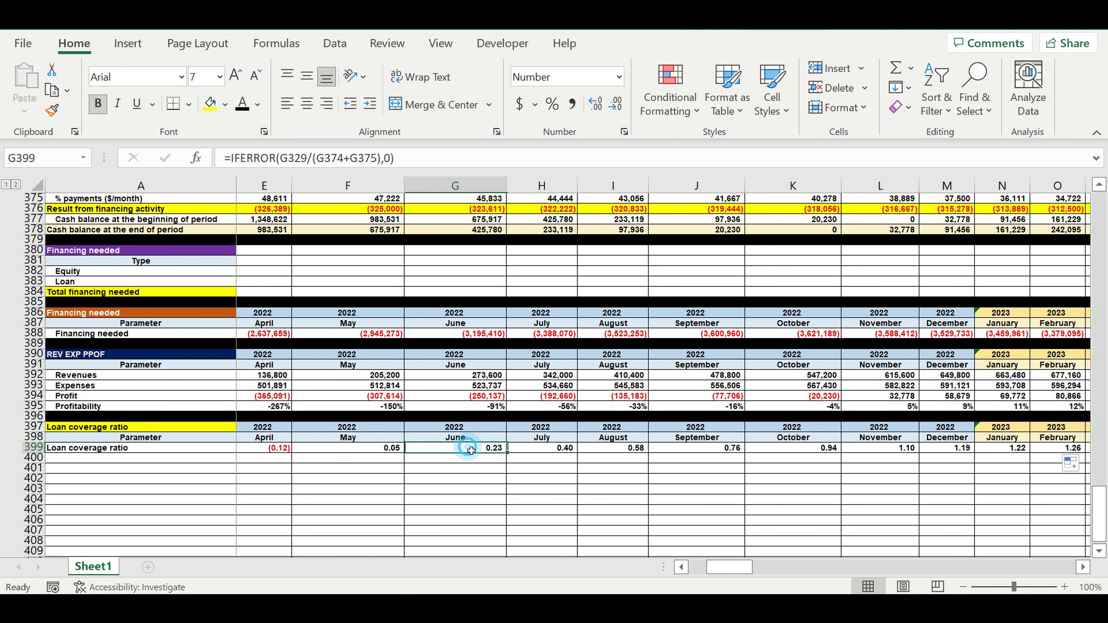
left_click(269, 450)
left_click(480, 451)
Examine the July and April operating results and loan payments that feed the ratio formula.
scroll(567, 354, "up", 4)
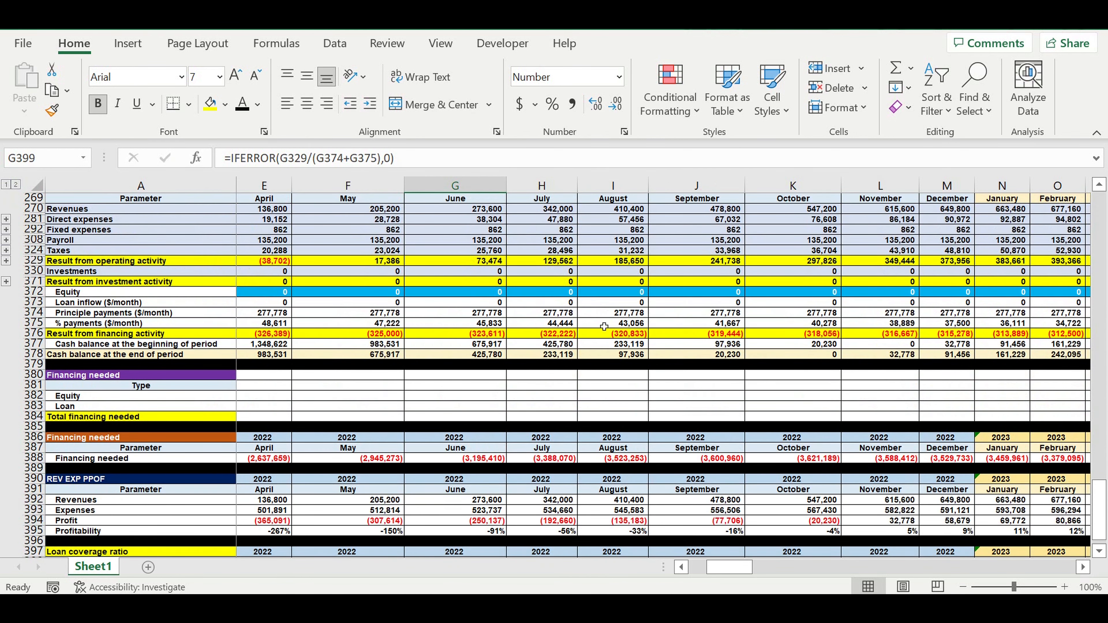
left_click(544, 261)
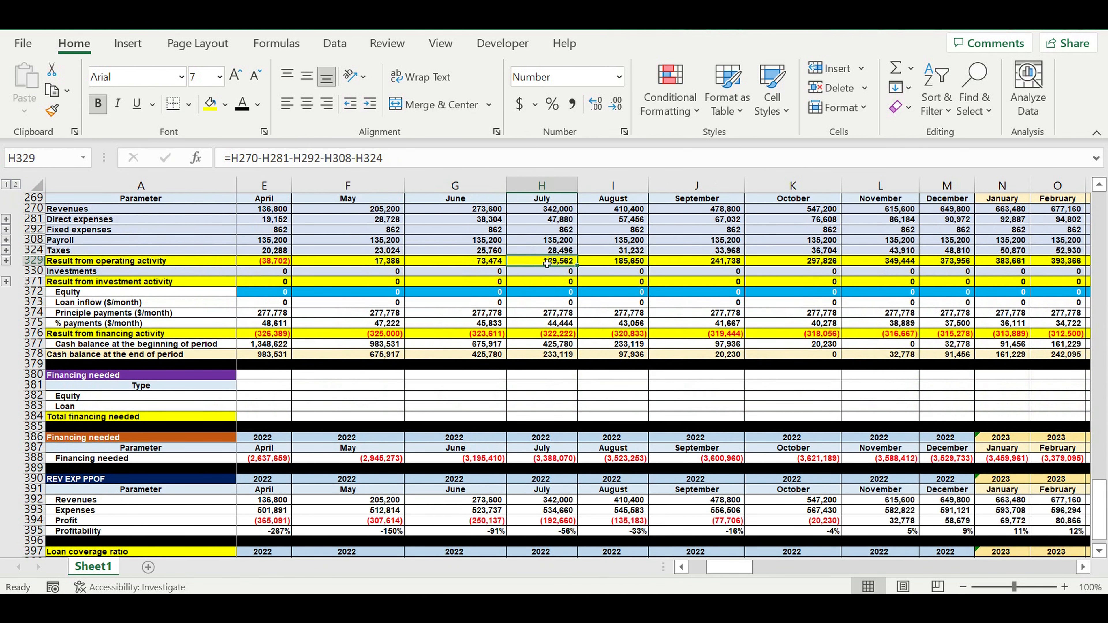
left_click(544, 315)
left_click(543, 324)
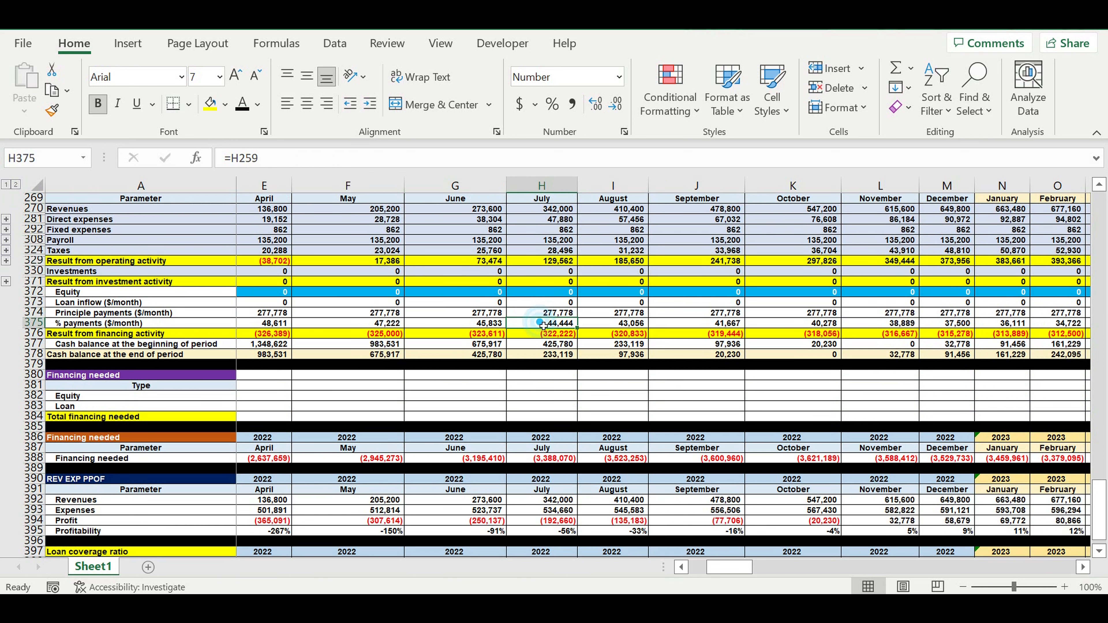
left_click(546, 261)
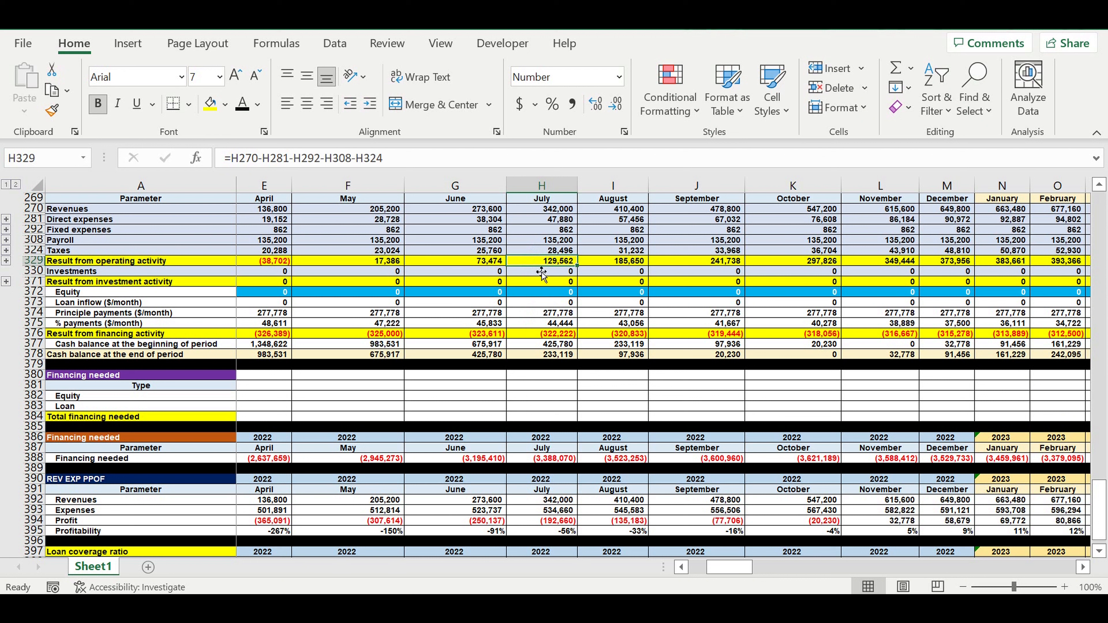
left_click_drag(541, 313, 539, 327)
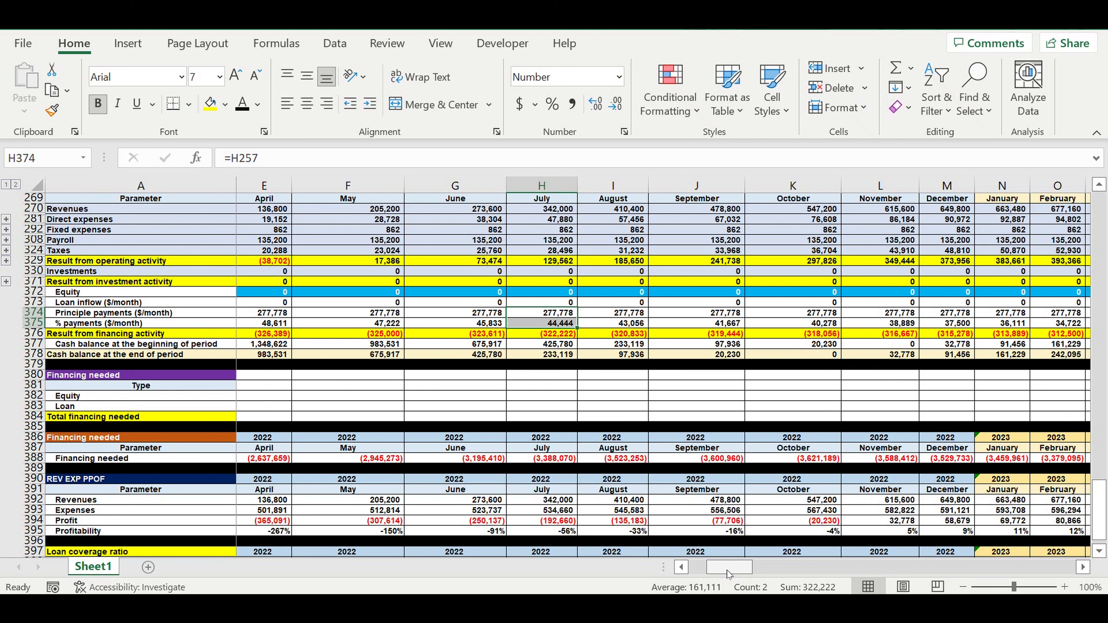
left_click_drag(727, 573, 710, 574)
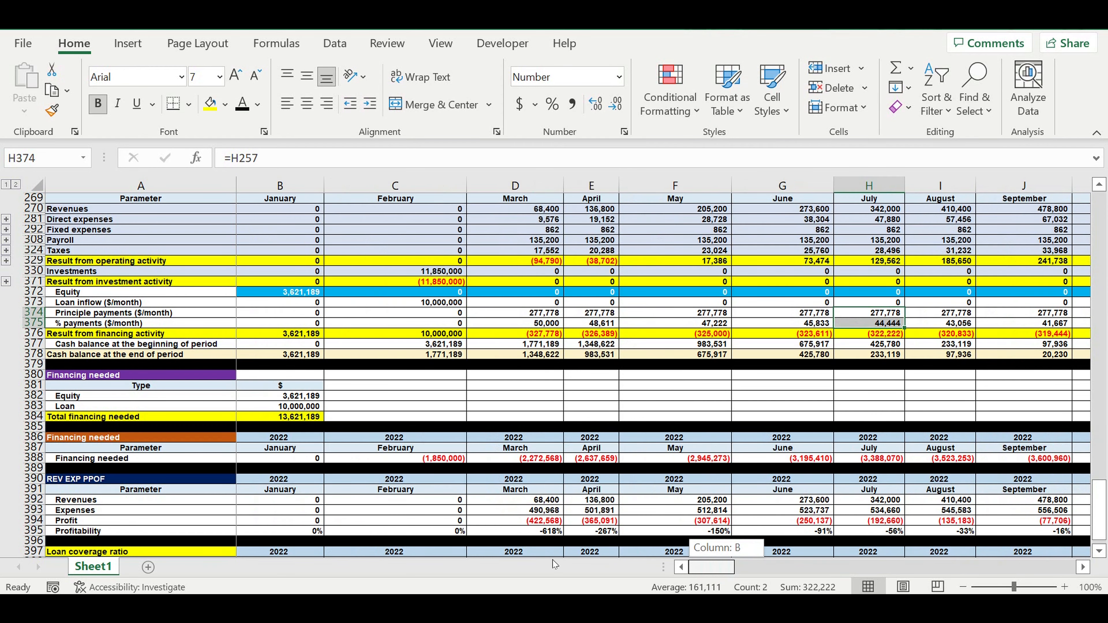
left_click(289, 295)
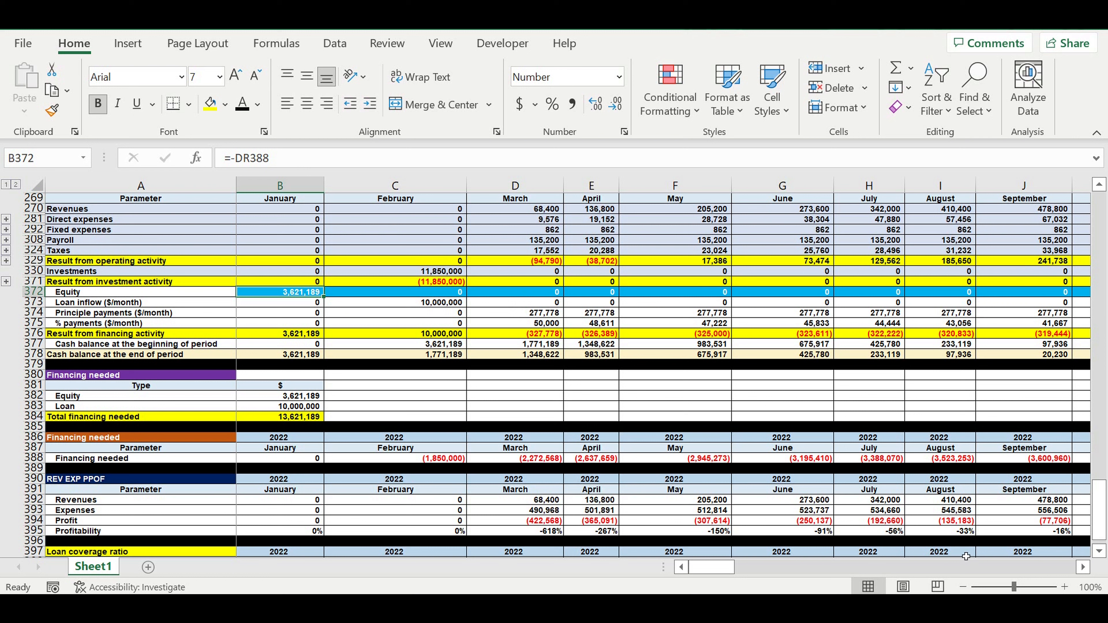
left_click(602, 264)
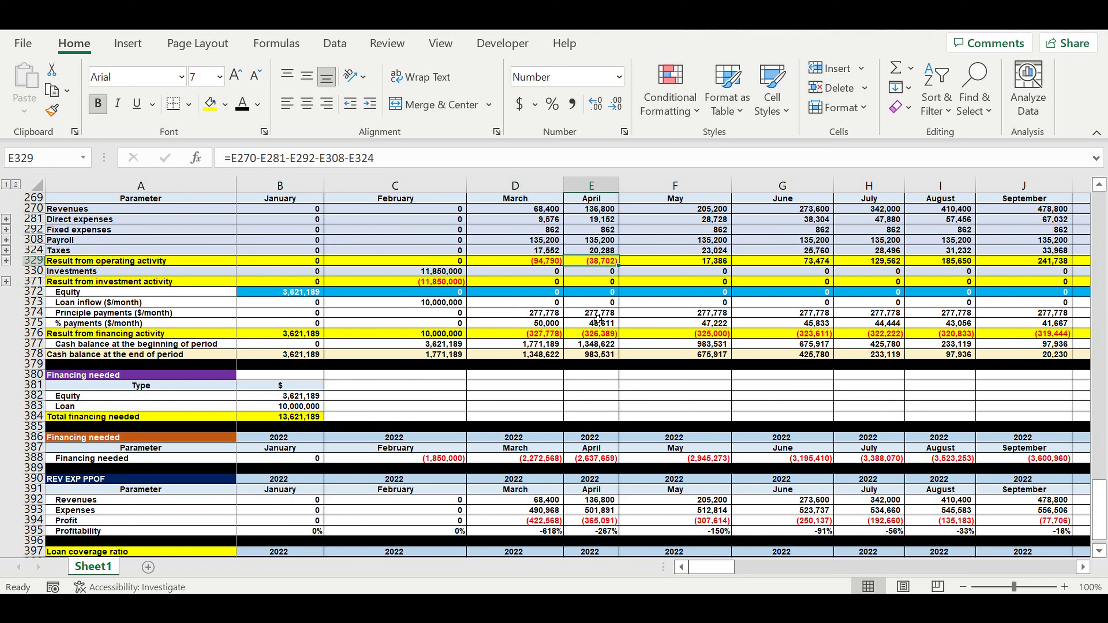
left_click_drag(600, 313, 597, 325)
Compare the March through May ratio cells with their operating results and payment rows above.
scroll(596, 326, "down", 3)
left_click(610, 480)
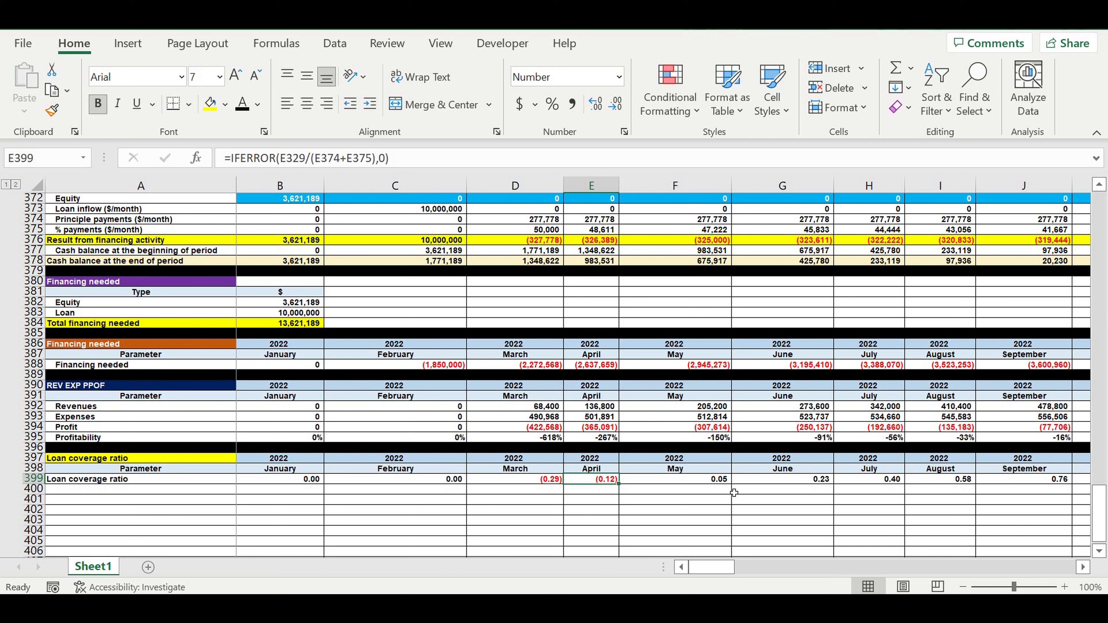
left_click(706, 481)
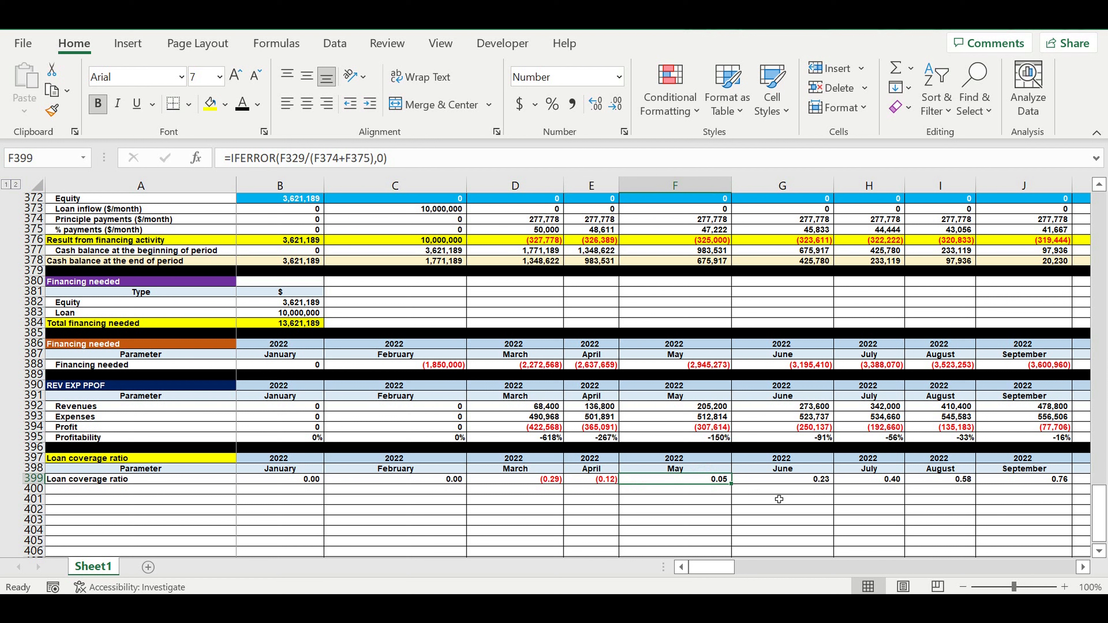
left_click(722, 501)
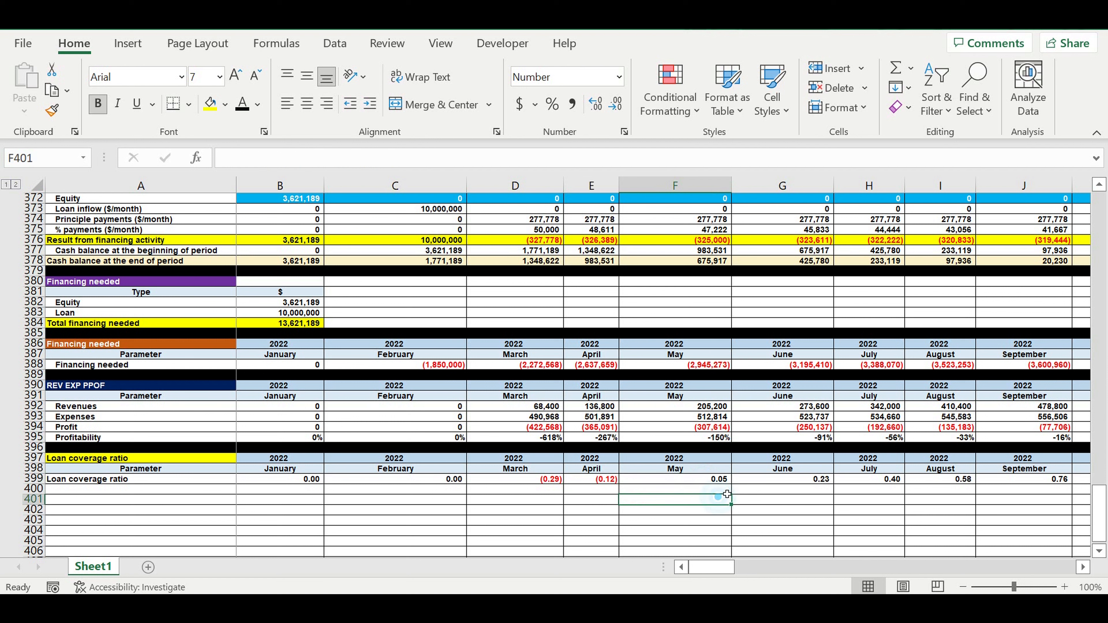
left_click(592, 480)
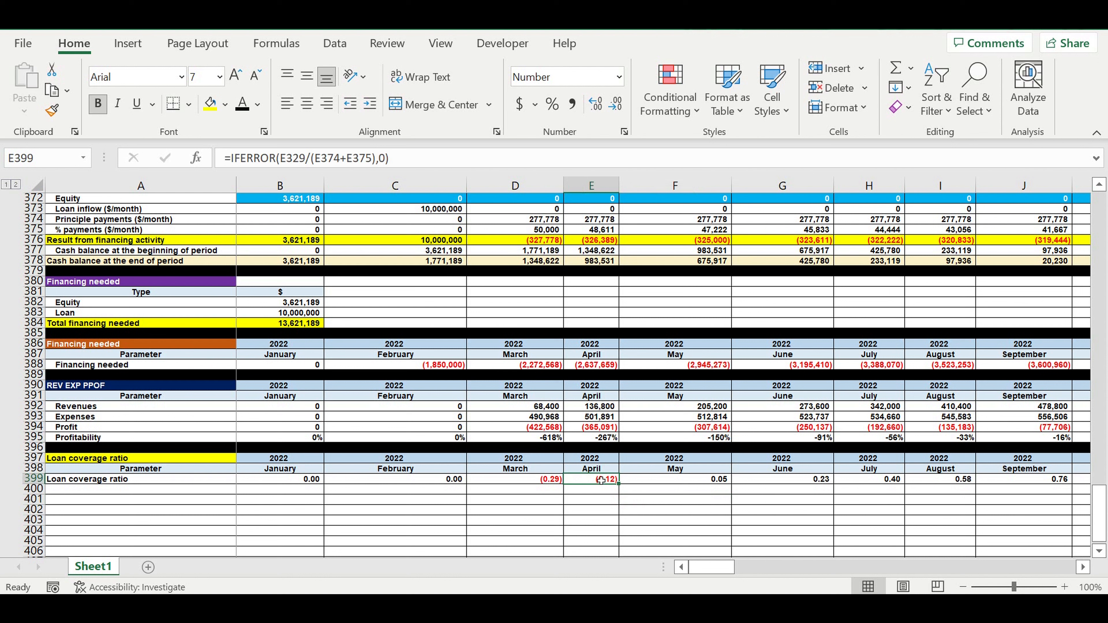
left_click(551, 481)
left_click(612, 481)
scroll(611, 483, "up", 4)
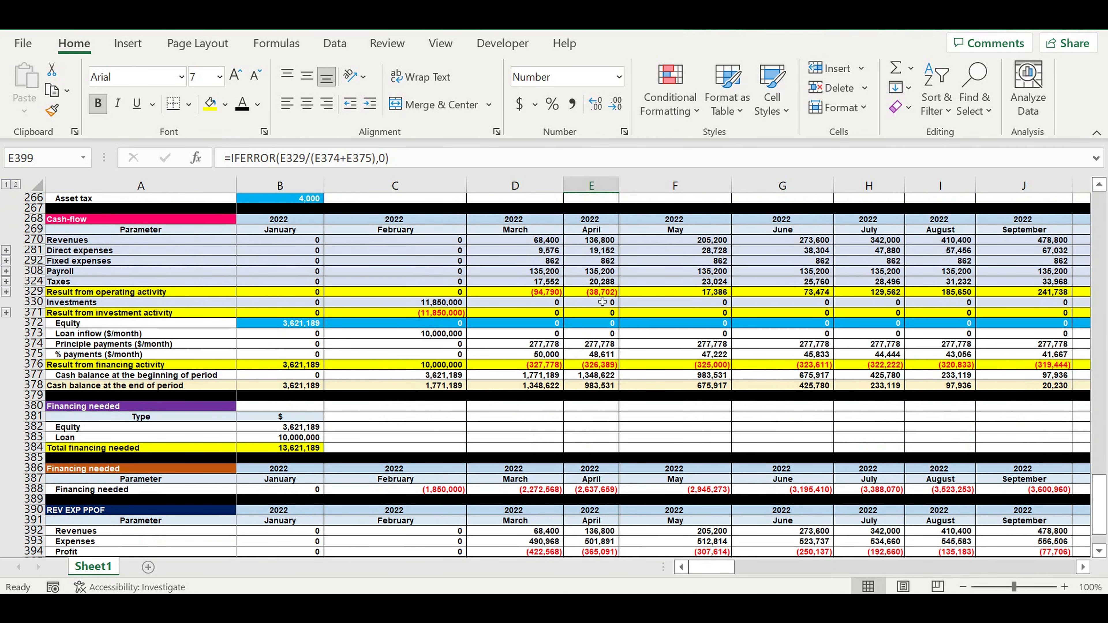
left_click(595, 293)
left_click(538, 281)
left_click(593, 292)
left_click(539, 293)
left_click(577, 295)
left_click(557, 293)
scroll(735, 435, "down", 5)
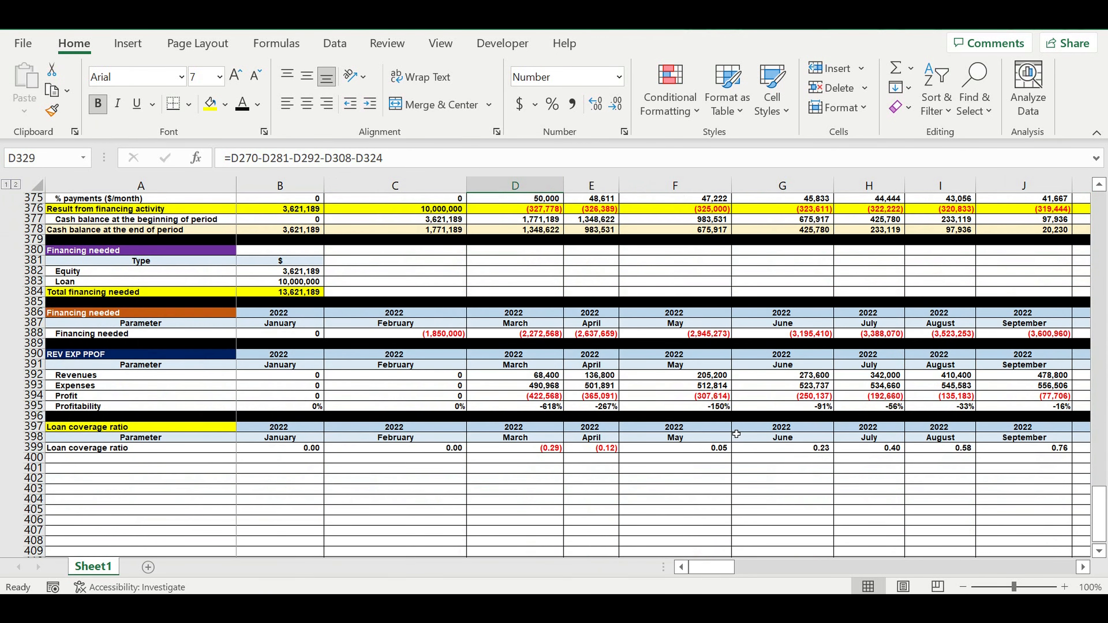
Trace the May ratio back to its operating result and payment cells, then review the later 2022 ratios.
left_click(705, 450)
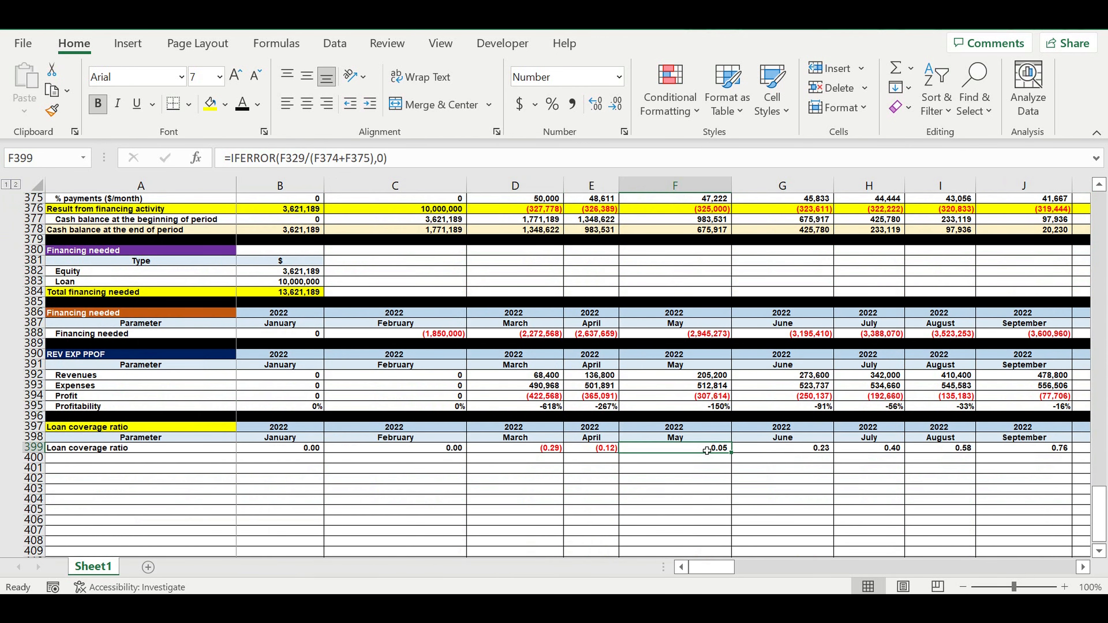
scroll(729, 435, "up", 4)
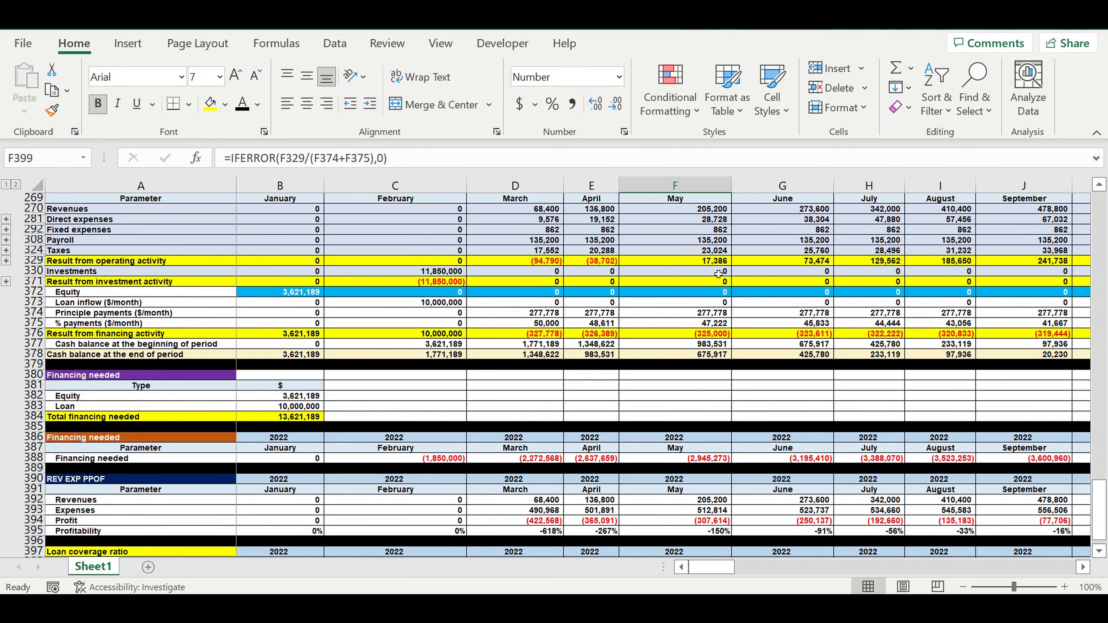
left_click(696, 261)
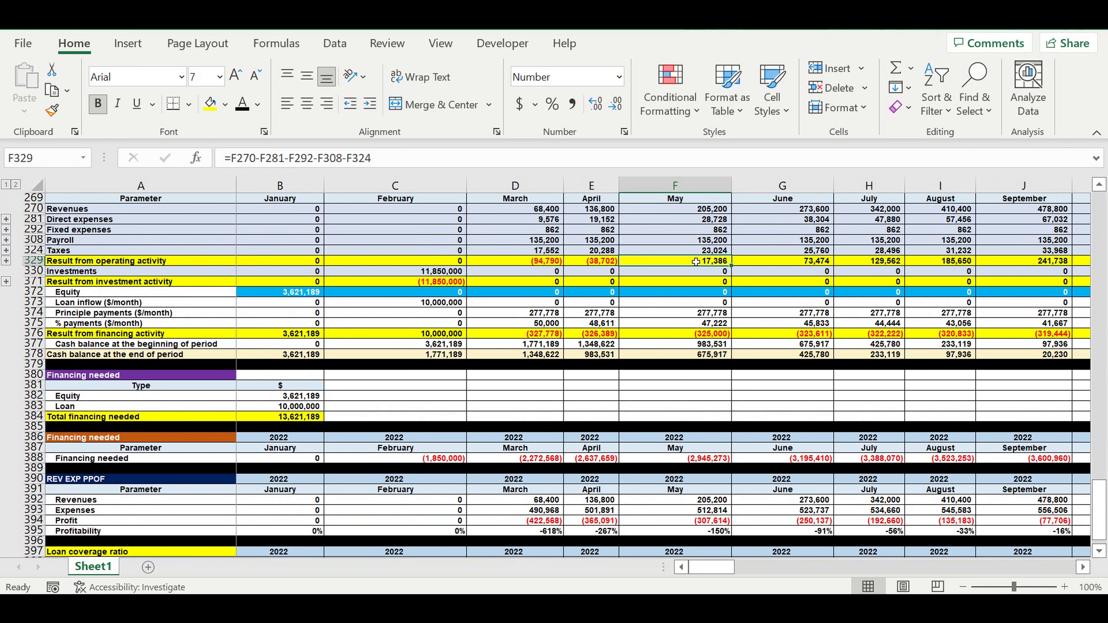
mouse_move(694, 316)
left_mouse_down()
mouse_move(688, 326)
mouse_move(700, 328)
left_mouse_up()
scroll(824, 388, "down", 4)
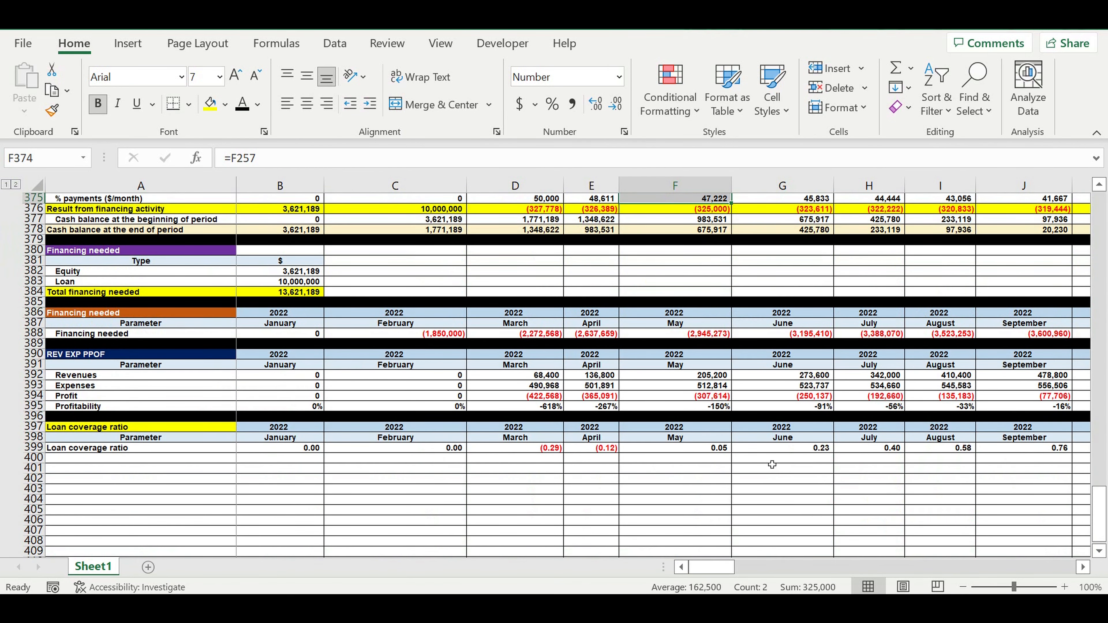
left_click(814, 451)
left_click(866, 452)
left_click(931, 452)
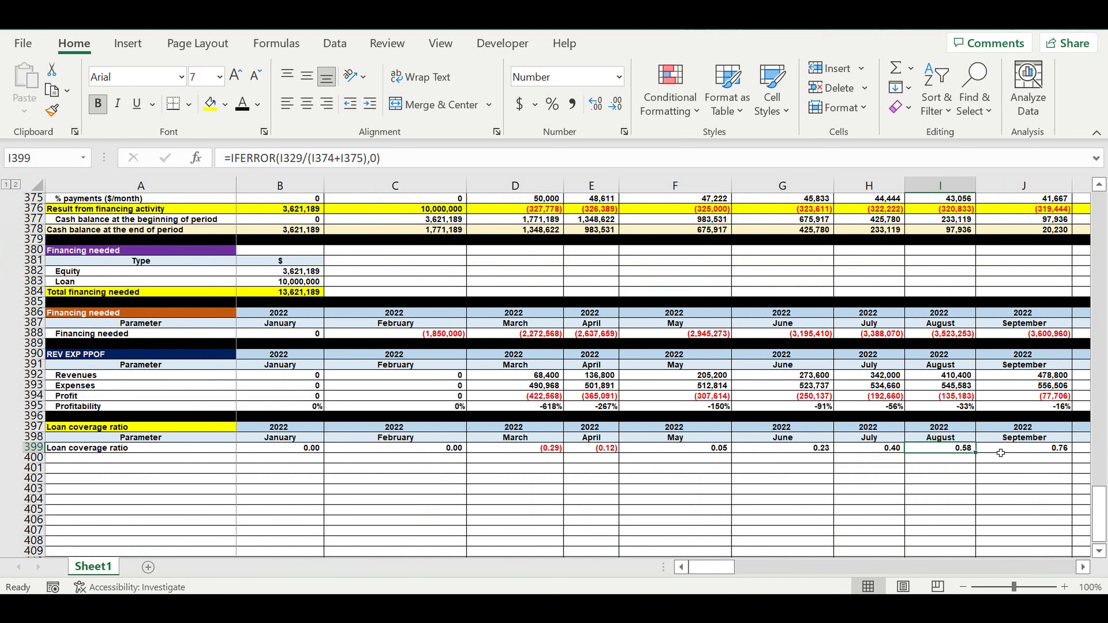
left_click(1027, 453)
left_click(1084, 567)
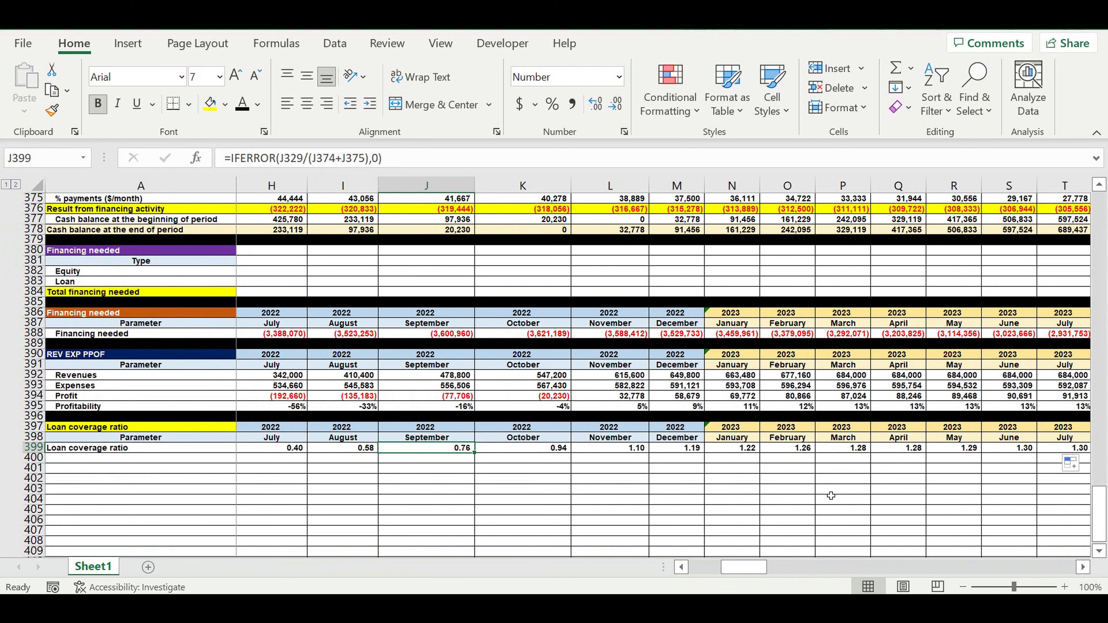
Check the October and November ratios against their operating results and loan payments.
left_click(563, 450)
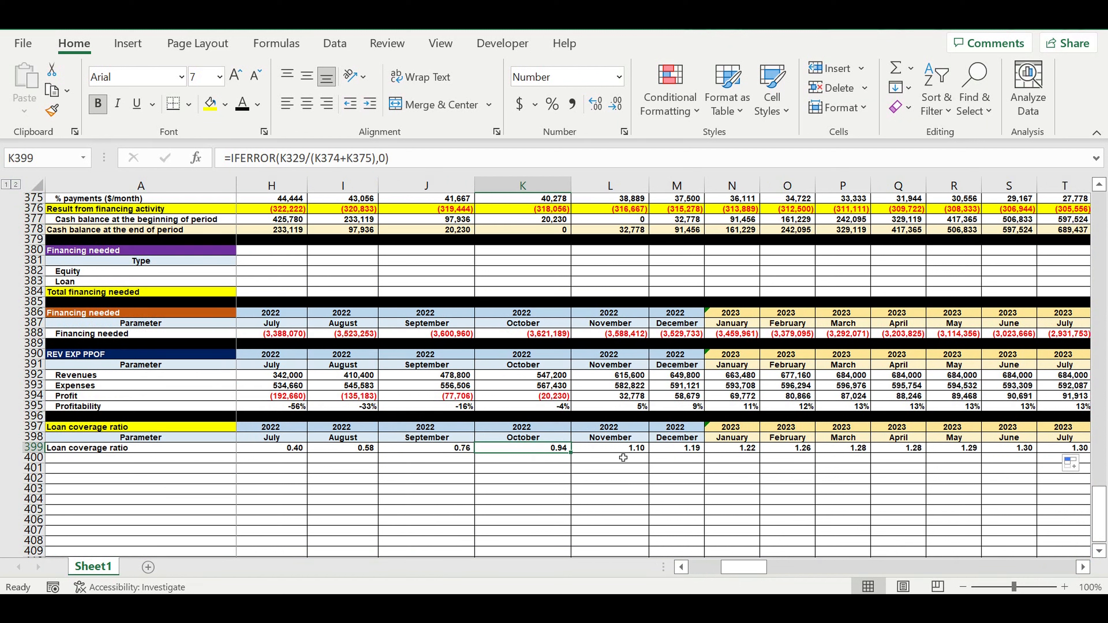
scroll(574, 452, "up", 3)
scroll(574, 452, "up", 3)
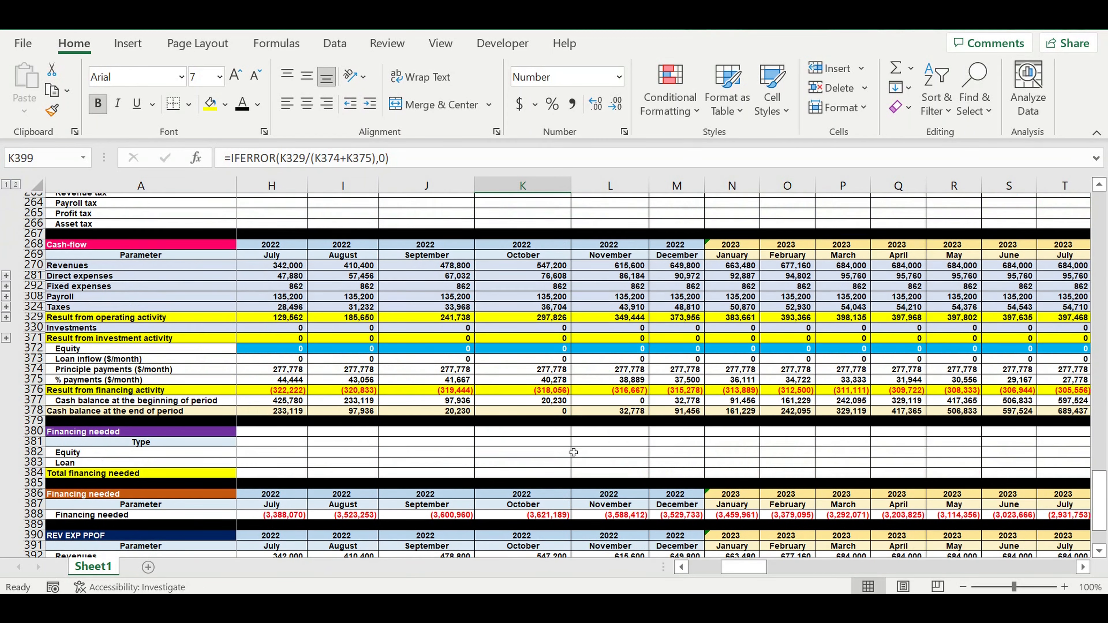
left_click(531, 326)
left_click_drag(541, 376, 539, 387)
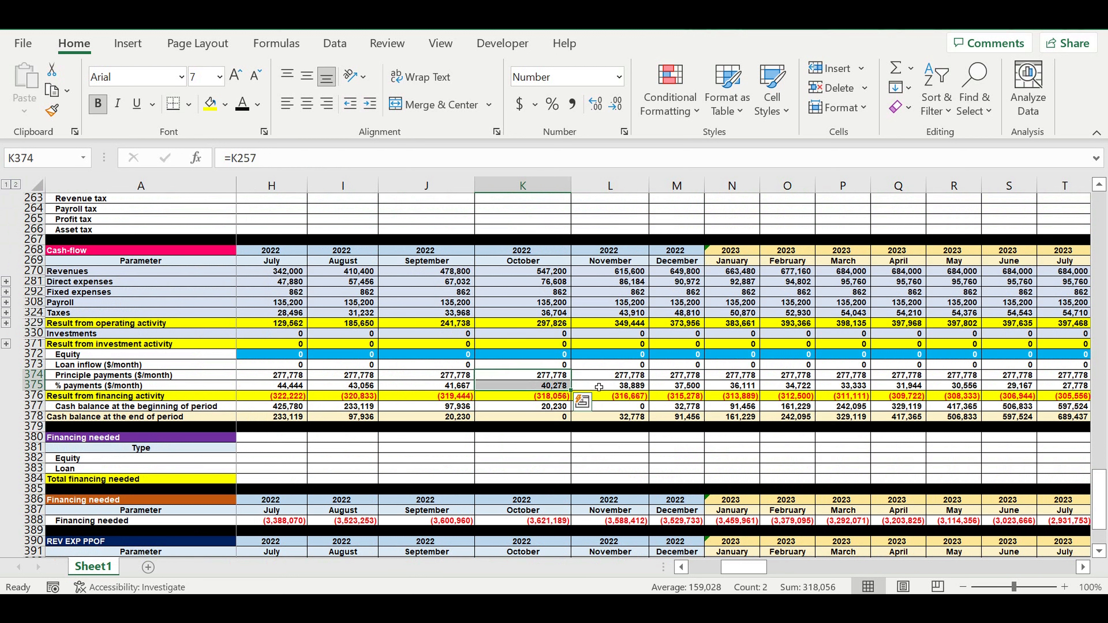
left_click(568, 420)
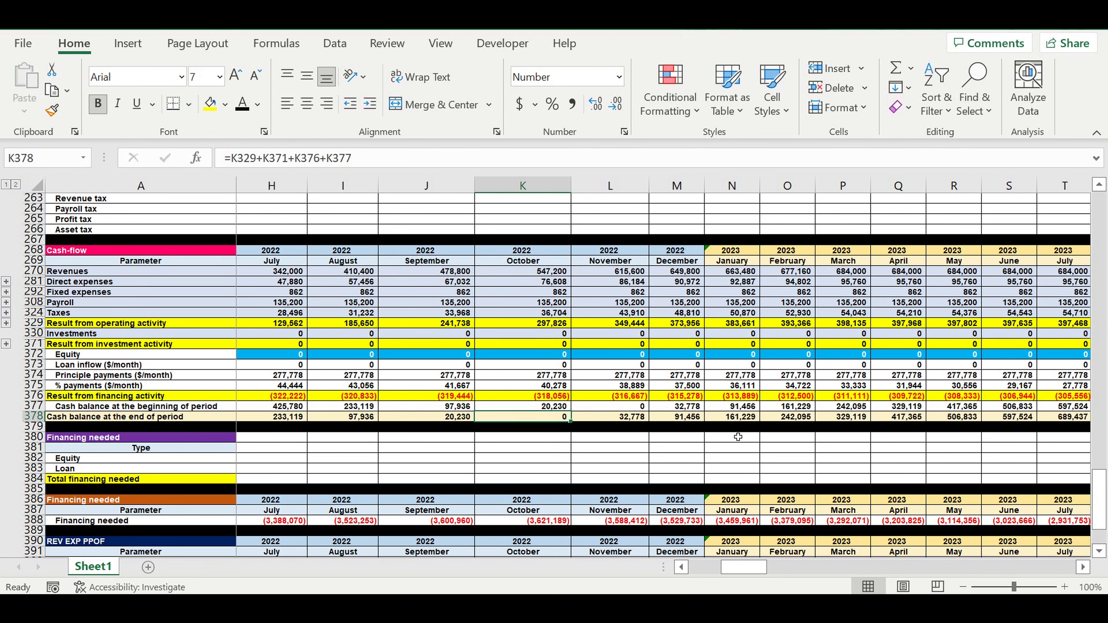
scroll(738, 439, "down", 5)
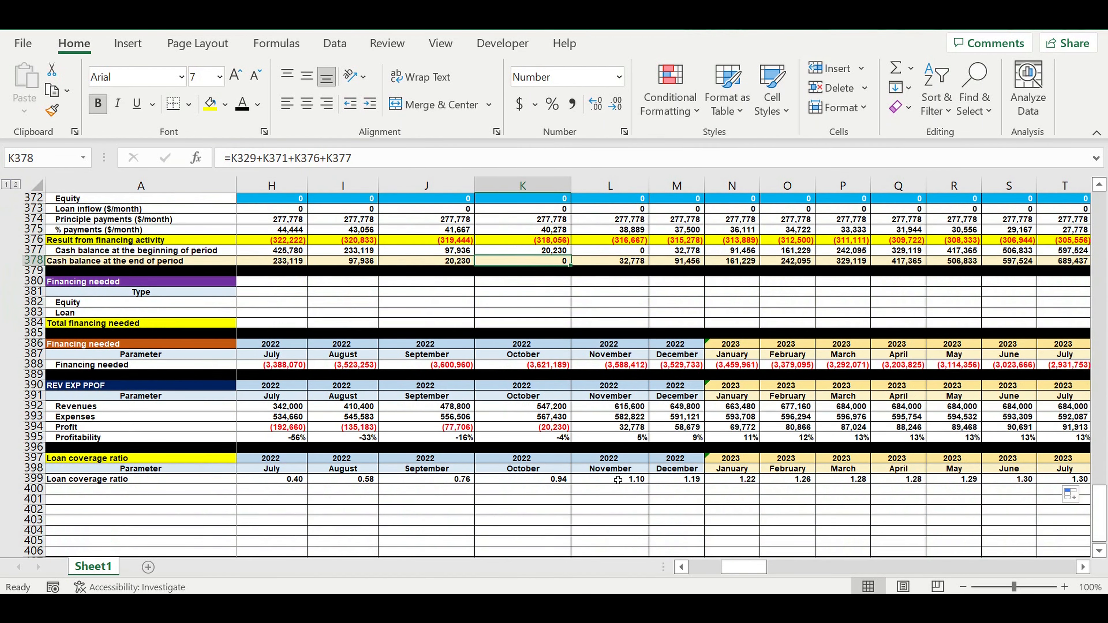
left_click(619, 481)
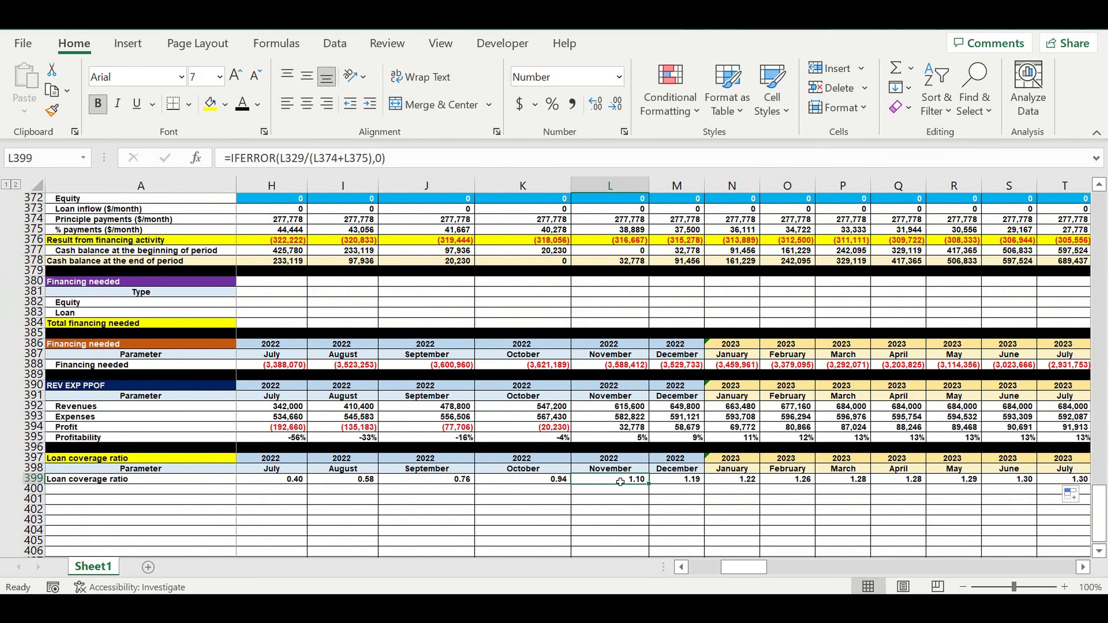
scroll(640, 375, "up", 2)
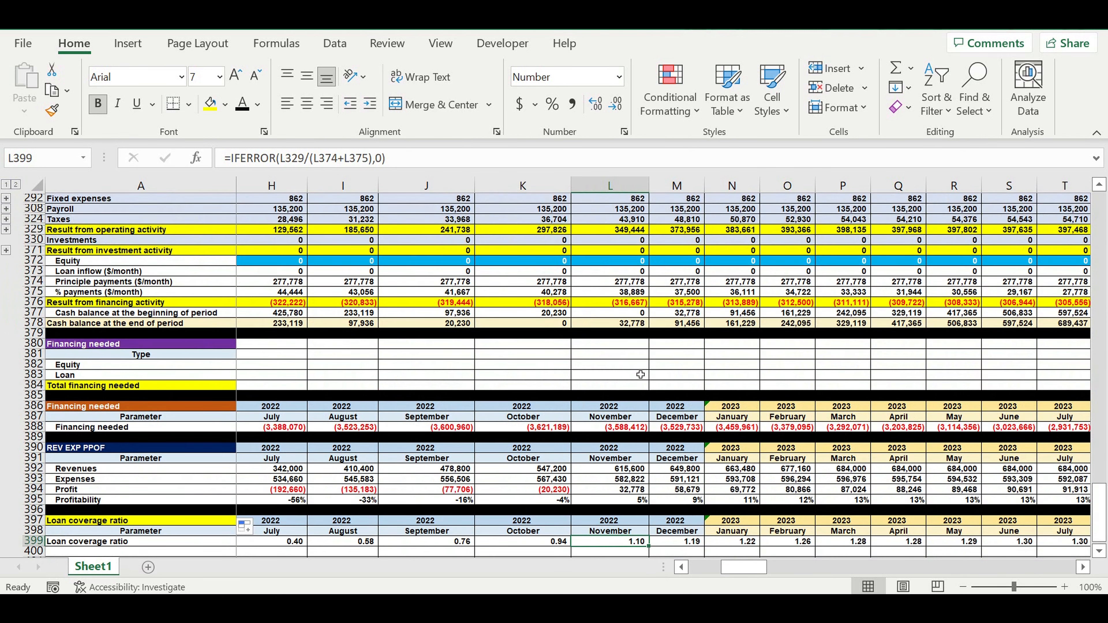
left_click_drag(612, 282, 613, 293)
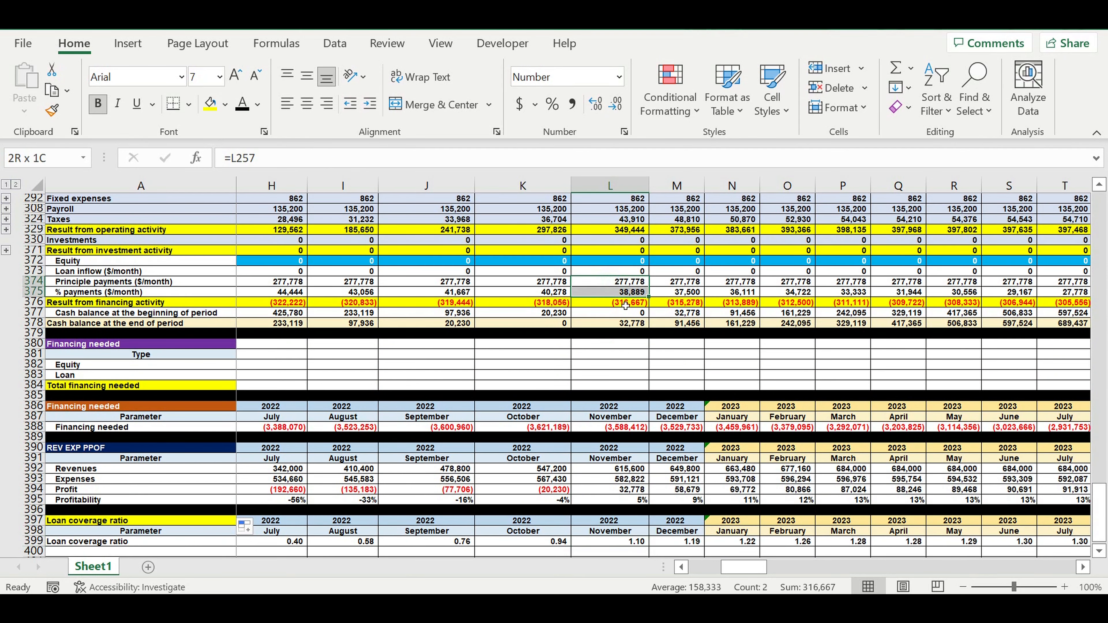
Review the December 2022 through March 2023 cells in the loan coverage ratio row.
scroll(719, 410, "down", 3)
left_click(667, 448)
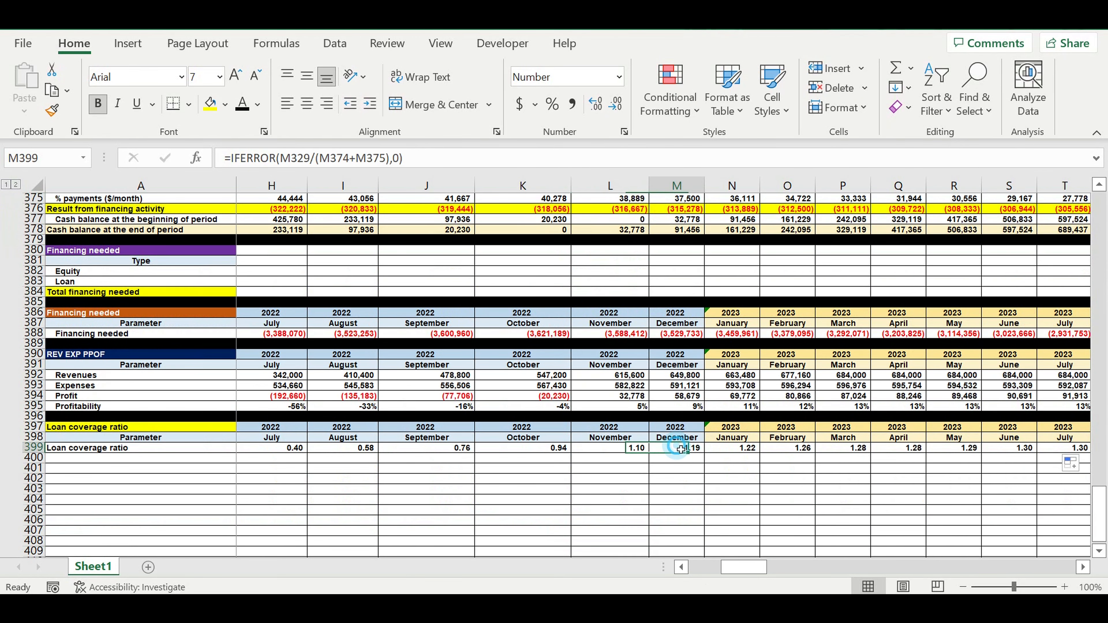
left_click(734, 448)
left_click(790, 448)
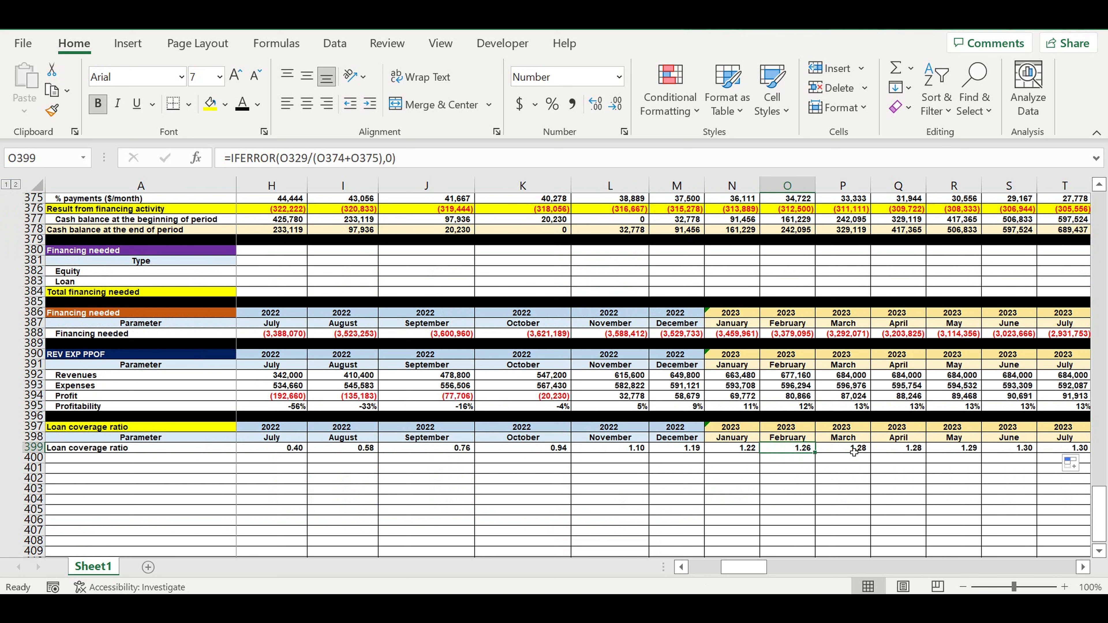
left_click(851, 449)
left_click(906, 452)
left_click(787, 468)
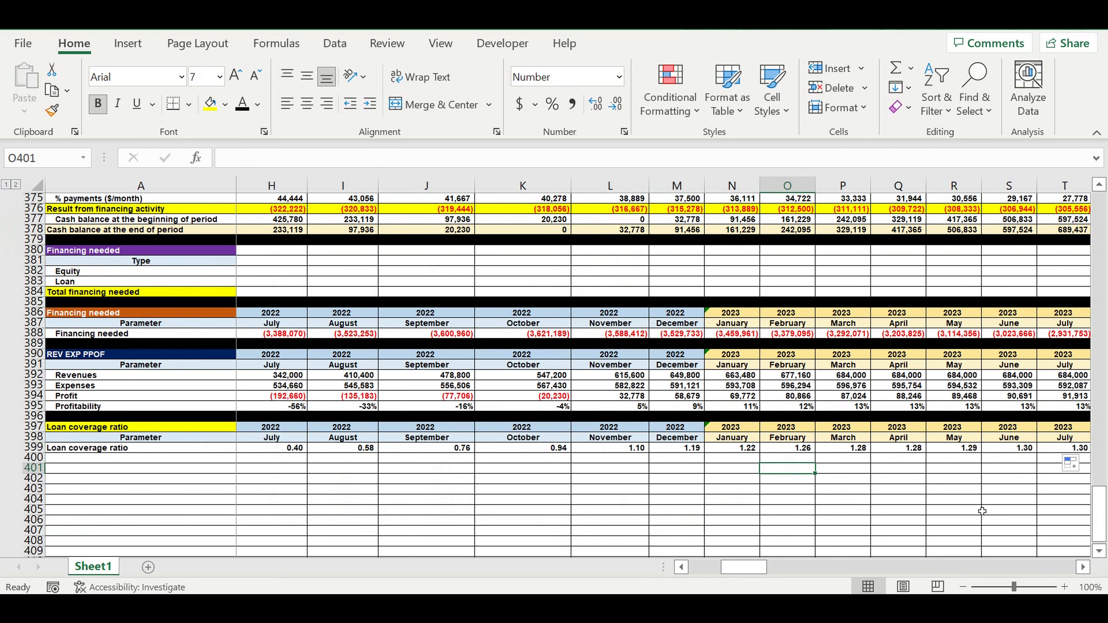
Review the remaining 2023 loan coverage ratio formulas, including November and December.
left_click(1082, 568)
left_click(1082, 568)
left_click(1082, 568)
left_click(1082, 568)
left_click(1083, 568)
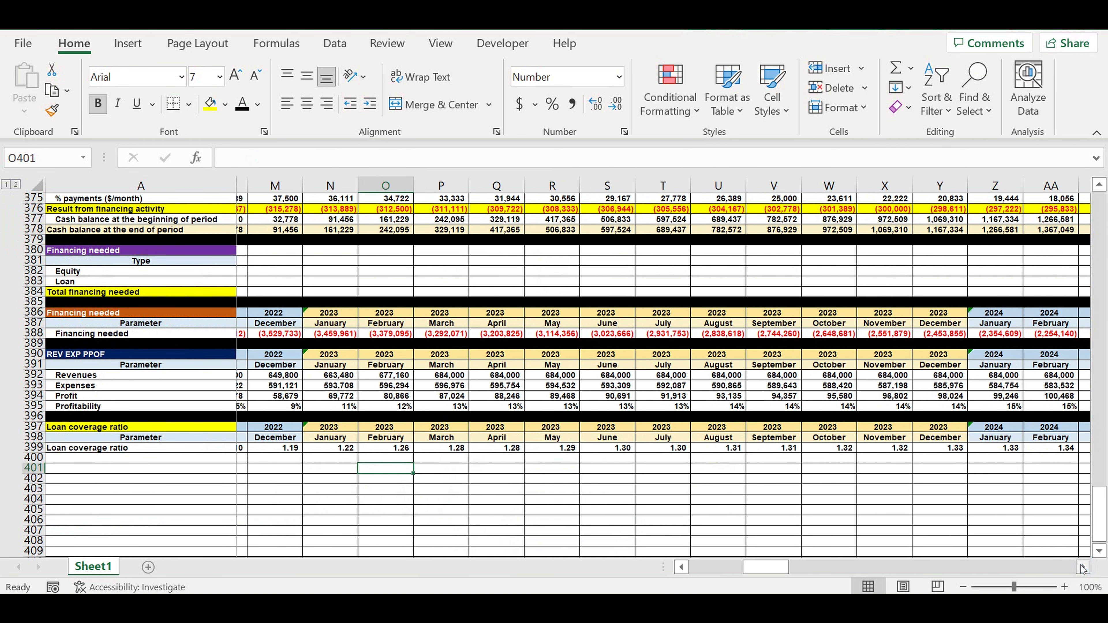
left_click(1082, 568)
left_click(1083, 568)
left_click(1083, 568)
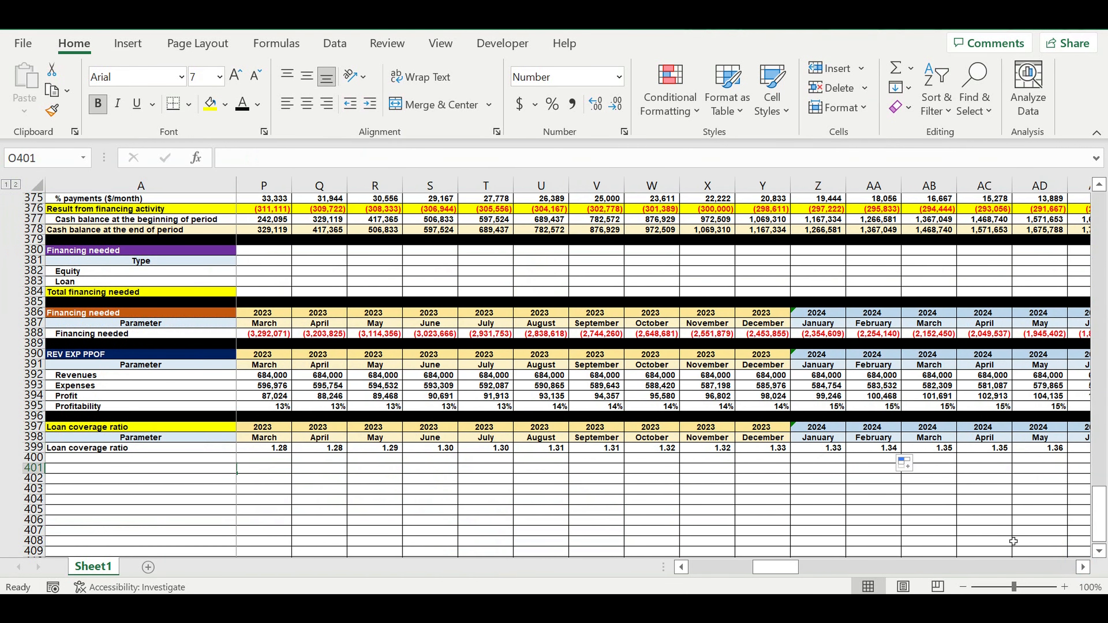
left_click(715, 448)
left_click(768, 450)
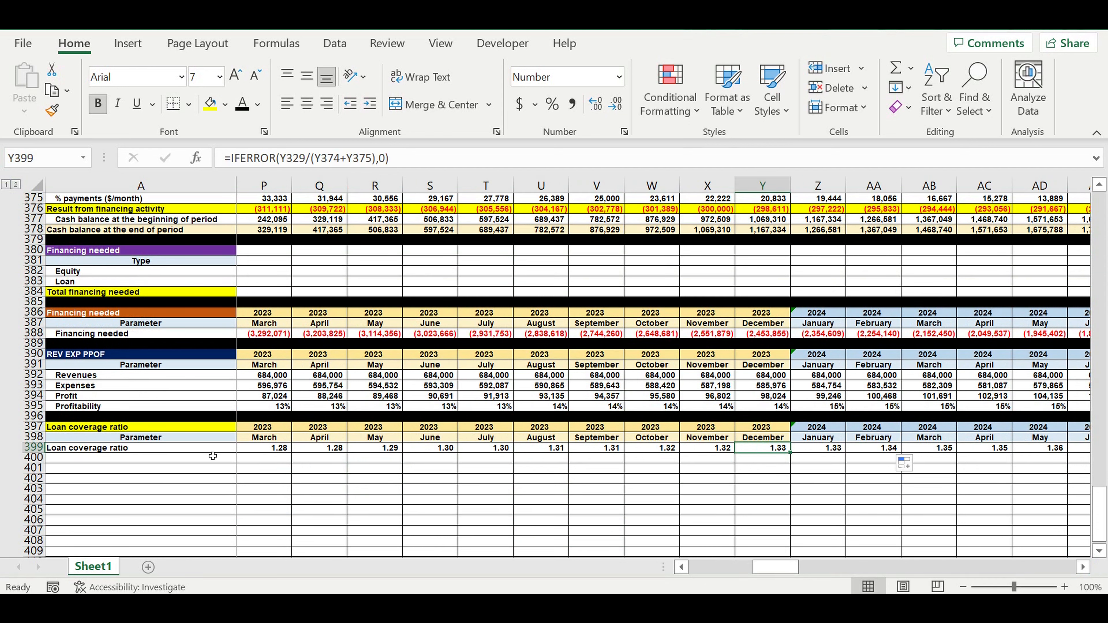
left_click(761, 469)
left_click(767, 449)
scroll(769, 451, "up", 3)
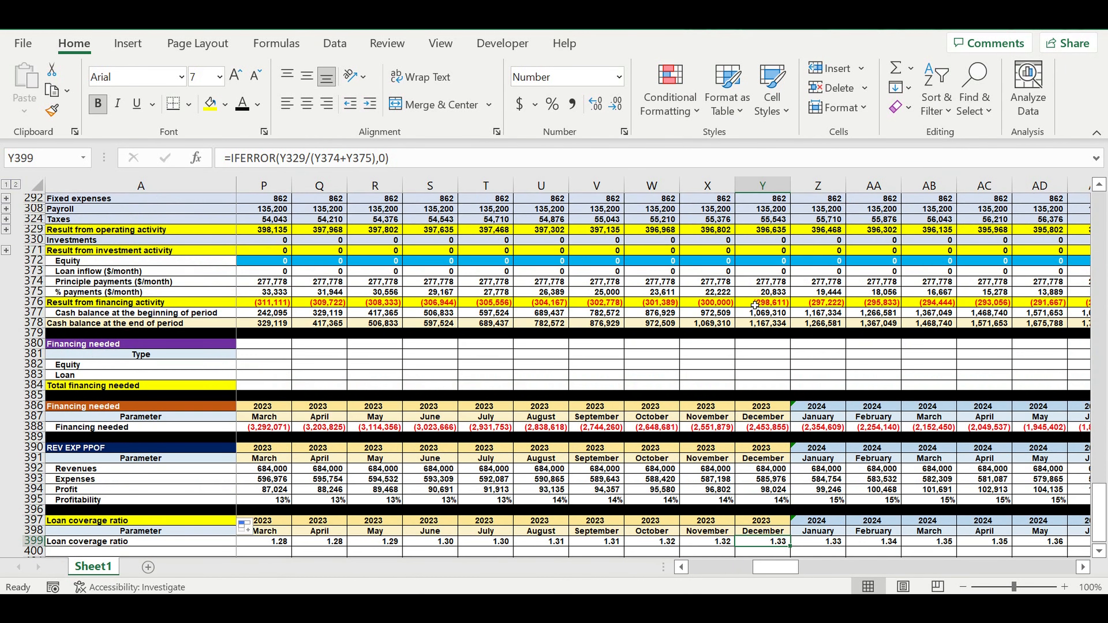
Select the principal and percentage payment cells for December 2023, January 2024 and February 2025 to check their sums.
left_click_drag(765, 283, 765, 292)
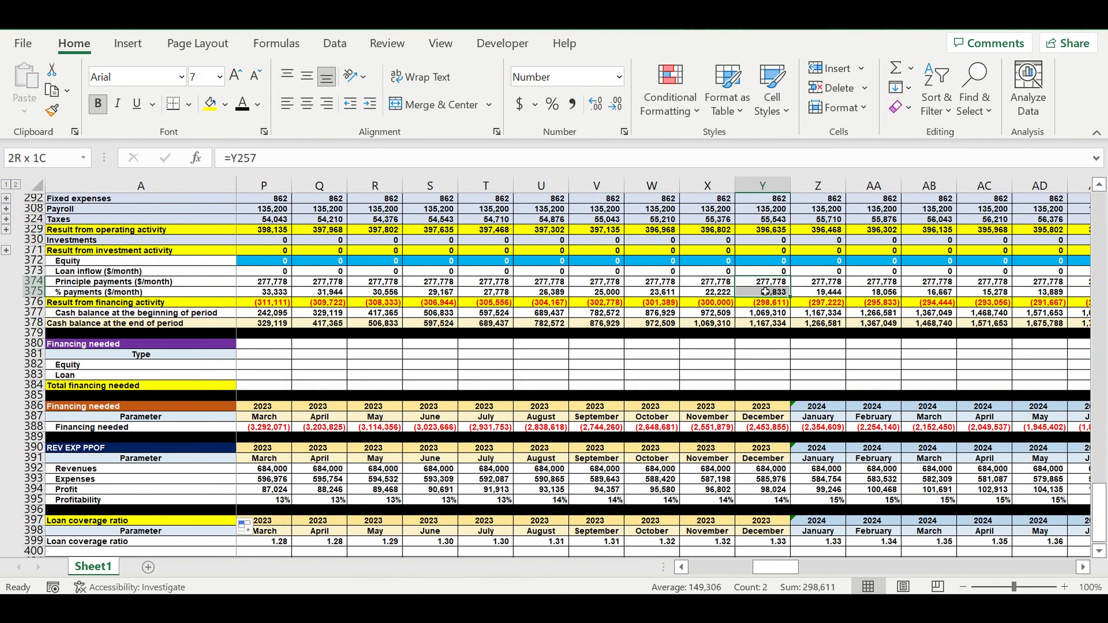
left_click_drag(831, 282, 831, 292)
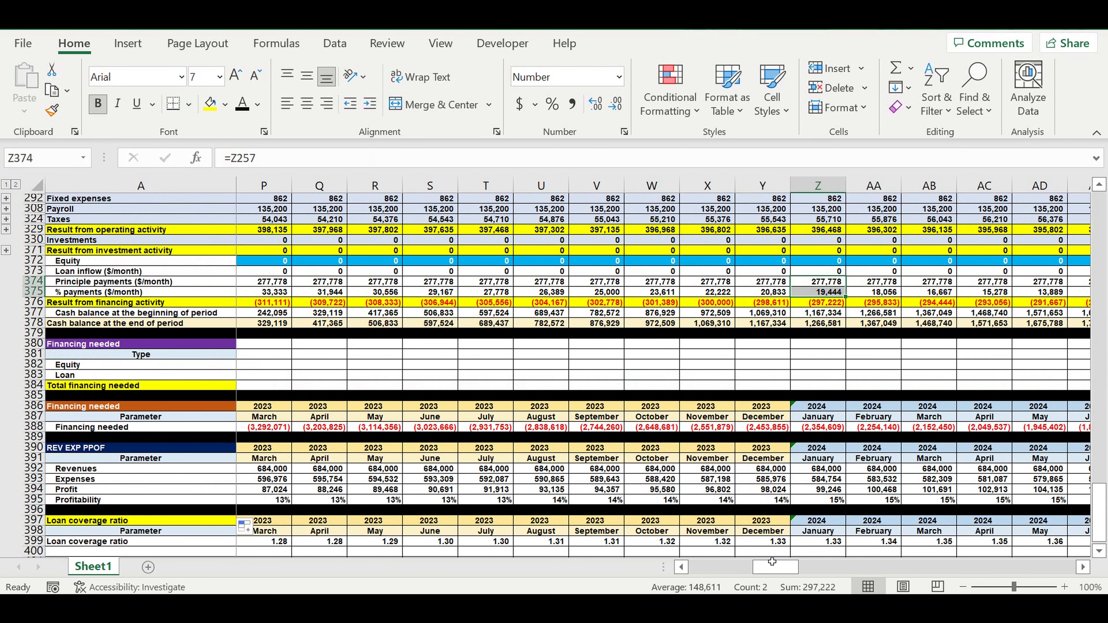
left_click_drag(775, 566, 818, 564)
left_click_drag(767, 283, 766, 290)
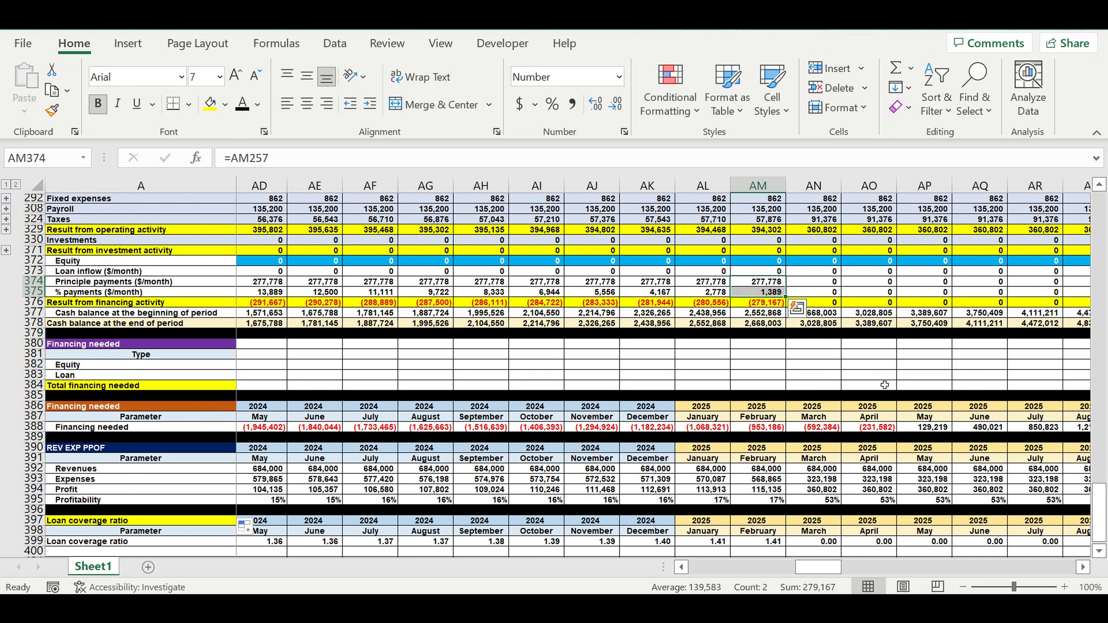
Inspect the March 2025 ratio formula against its principal and percentage payment cells and row labels.
scroll(785, 349, "down", 3)
left_click(838, 451)
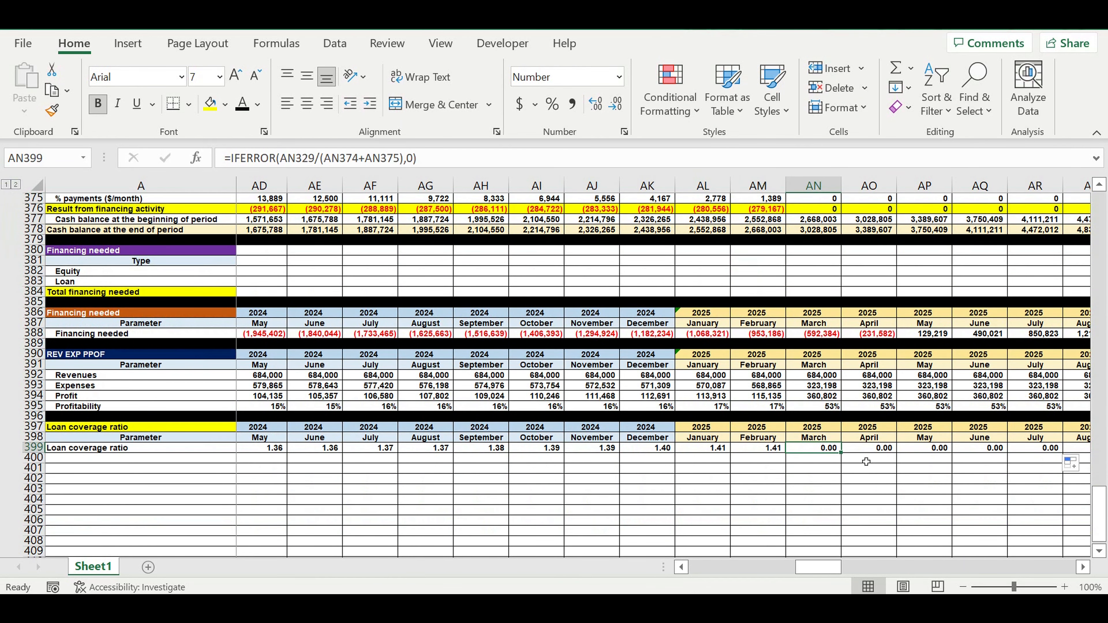
left_click(840, 464)
left_click(826, 450)
scroll(825, 452, "up", 3)
left_click_drag(812, 282, 811, 292)
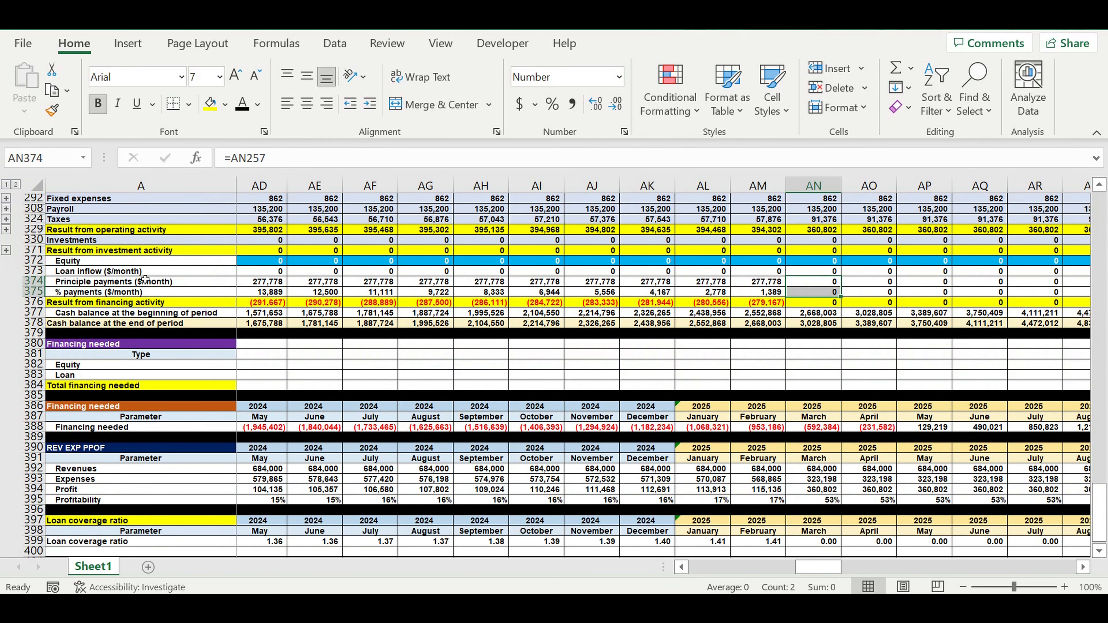
left_click(105, 282)
left_click(92, 292)
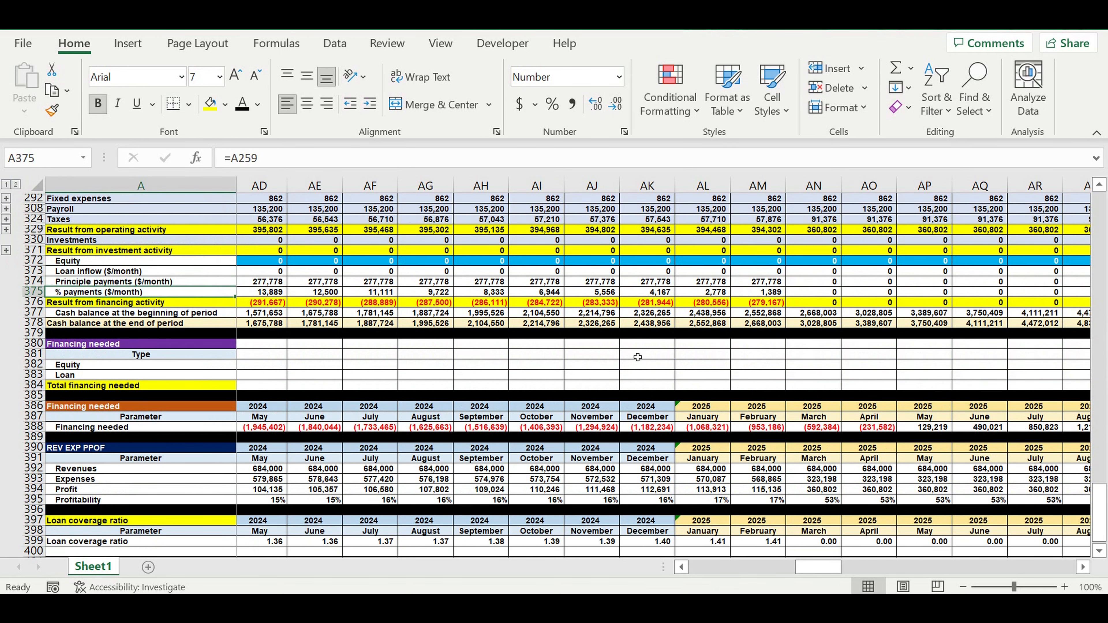
Compare the February and March 2025 ratios with their principal and percentage payment cells.
scroll(820, 480, "down", 2)
left_click(823, 482)
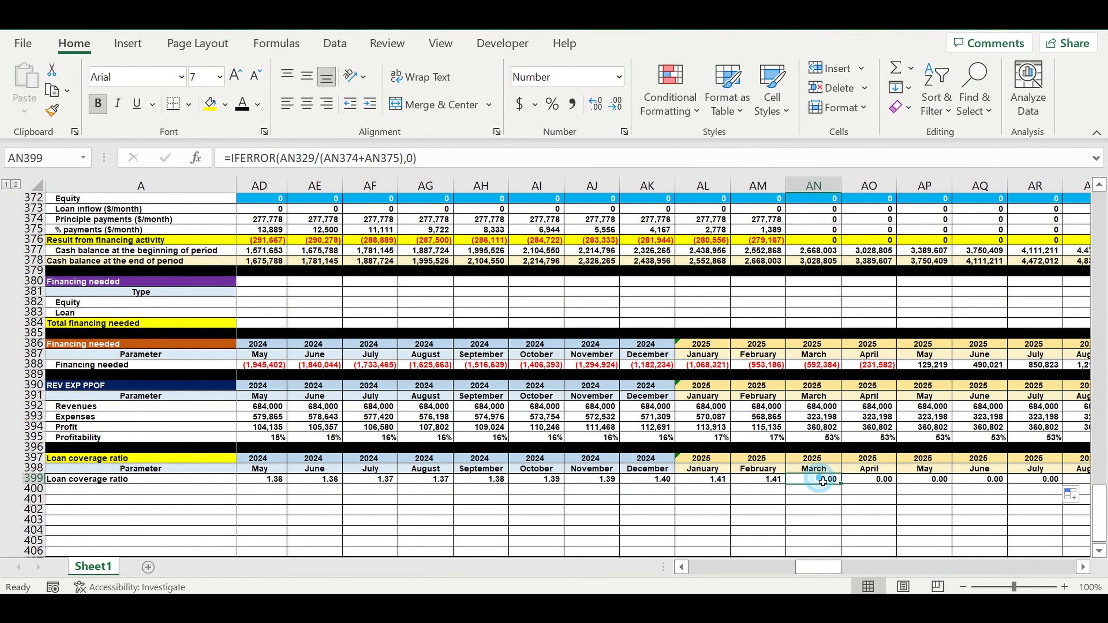
scroll(820, 473, "up", 3)
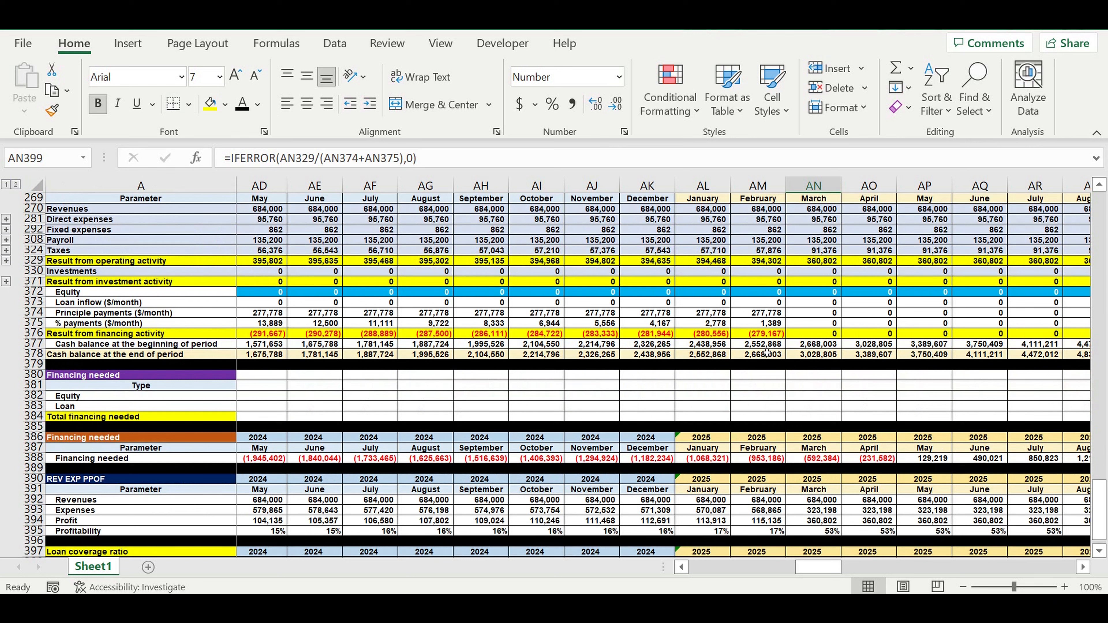
left_click(761, 312)
left_click(761, 322, "shift")
scroll(802, 371, "down", 2)
left_click(775, 514)
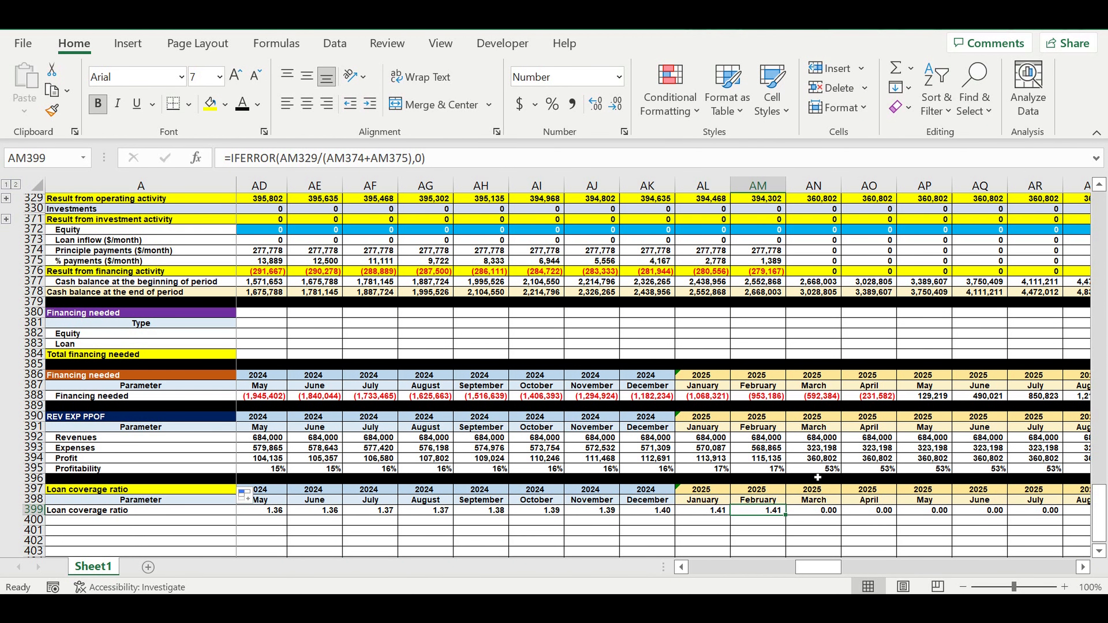
Check the February 2025 operating result formula and examine the cash-flow rows feeding the ratio.
scroll(814, 476, "up", 1)
left_click(750, 232)
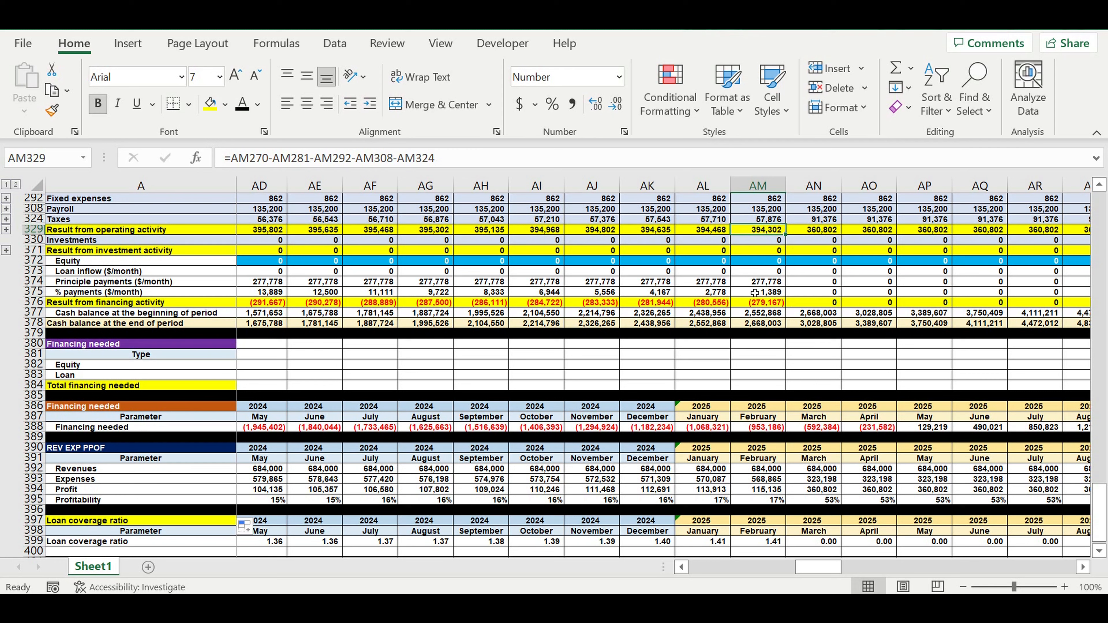
scroll(809, 327, "down", 1)
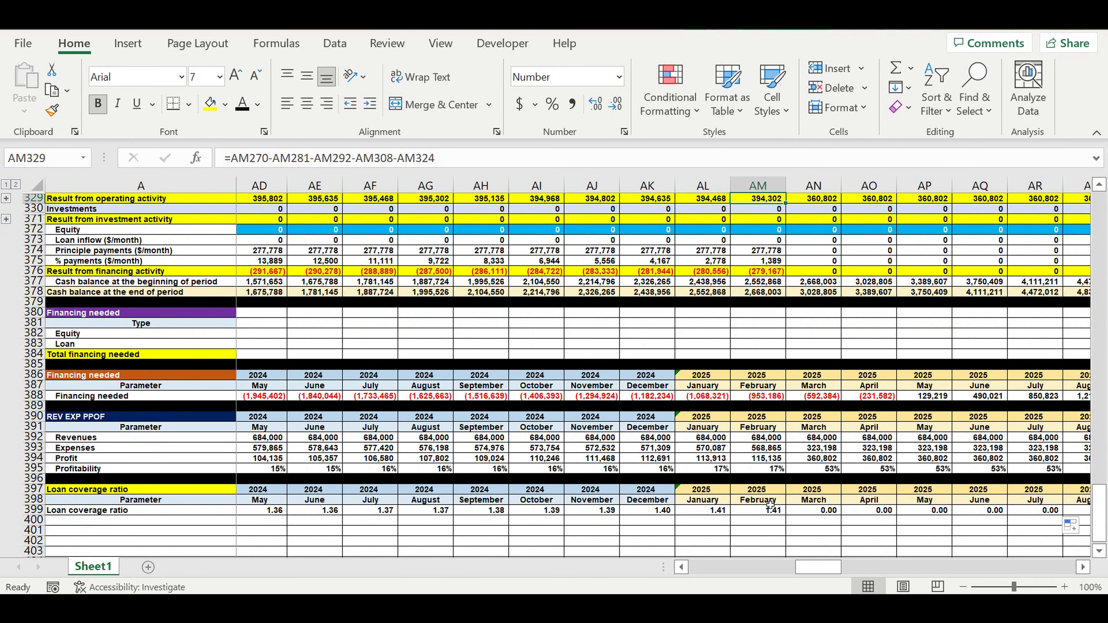
left_click(768, 511)
scroll(585, 405, "up", 1)
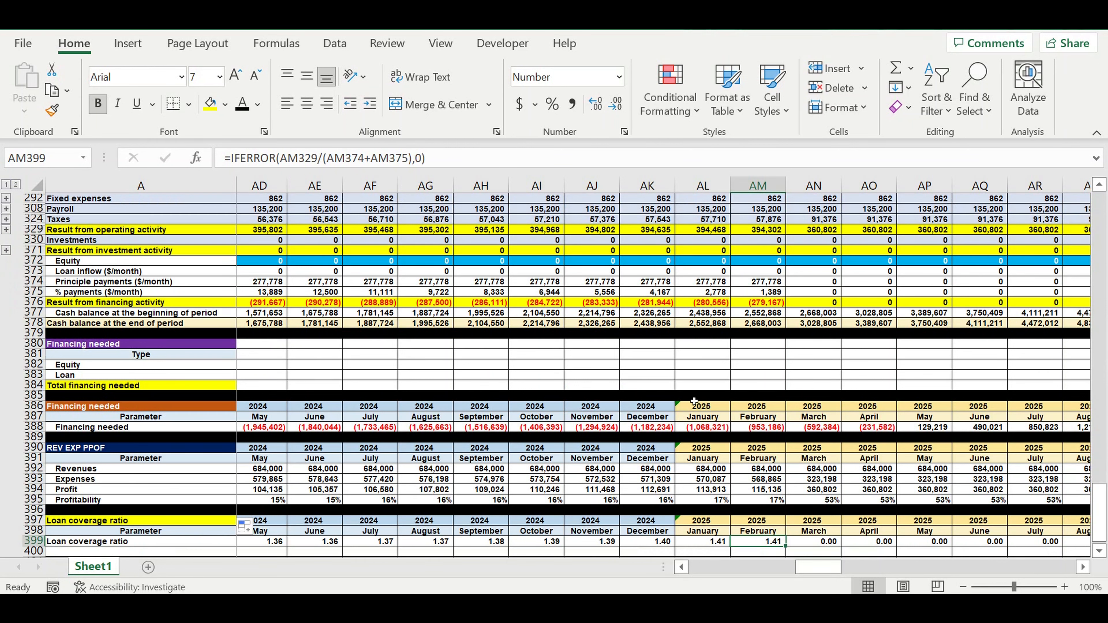
scroll(683, 388, "up", 2)
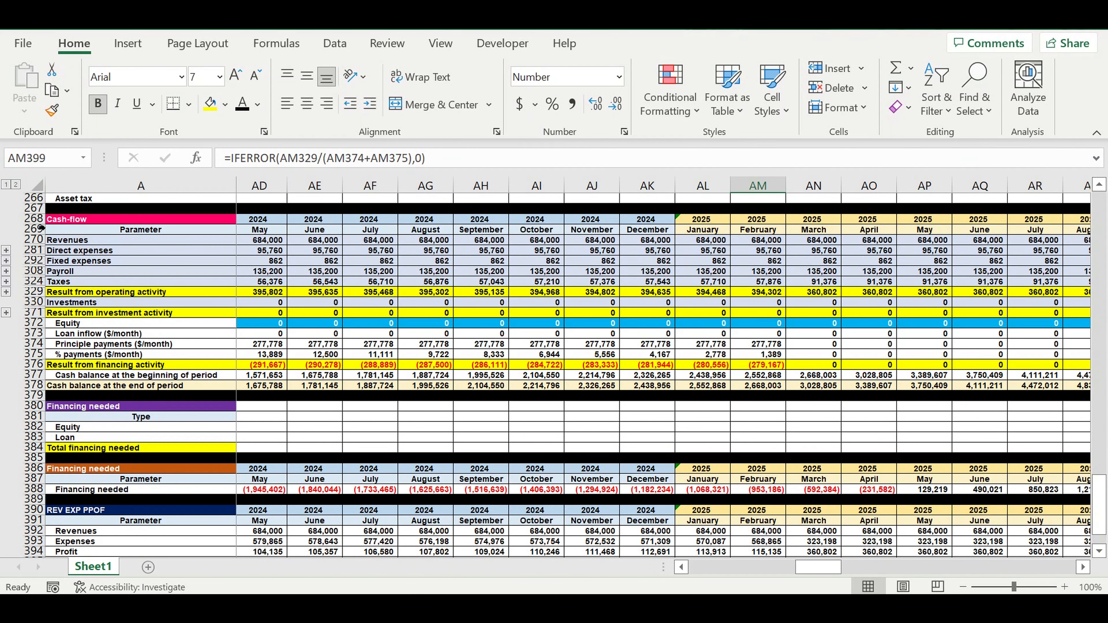
left_click_drag(35, 218, 40, 406)
scroll(319, 413, "down", 3)
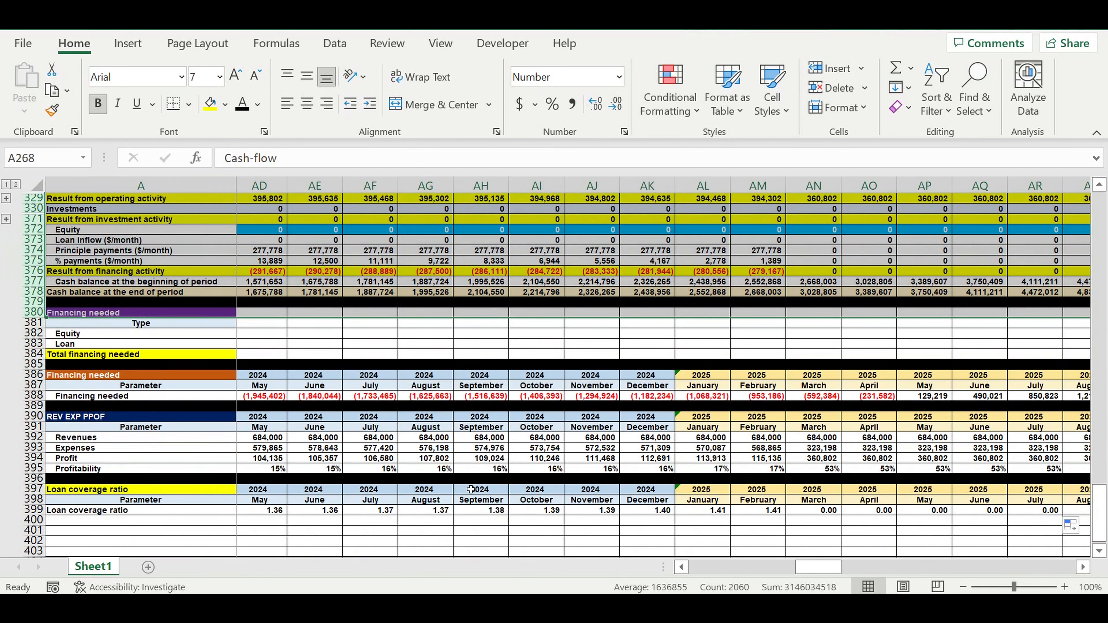
Trace the September 2024 ratio to its operating result and payments, then check the October to December 2024 ratios.
left_click(498, 515)
scroll(521, 453, "up", 1)
scroll(521, 453, "up", 2)
left_click(497, 262)
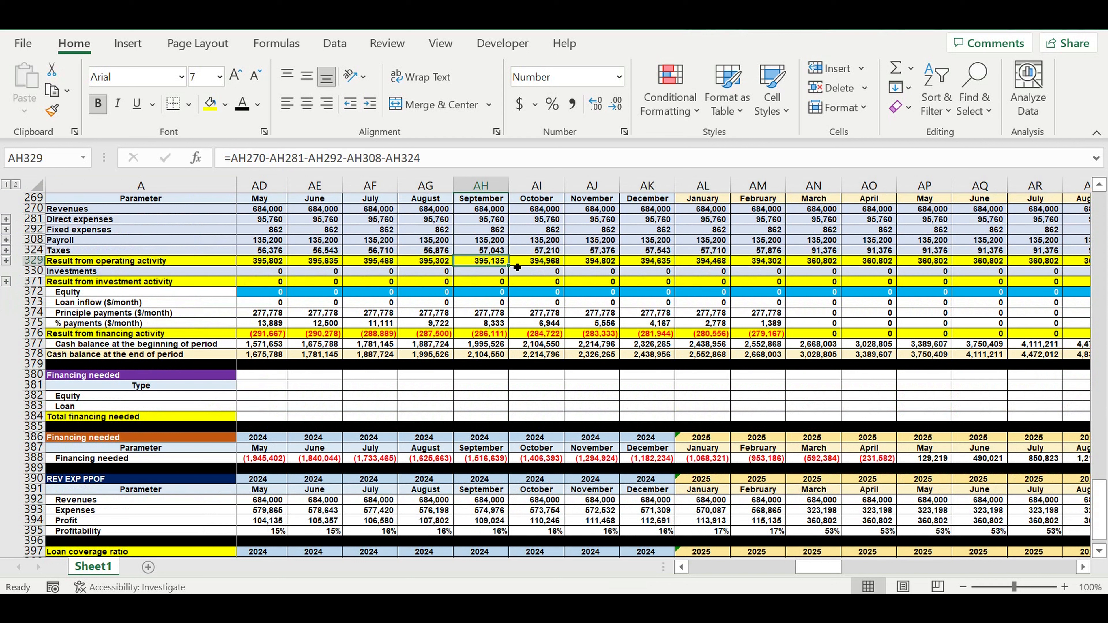
left_click(478, 271)
left_click(479, 261)
left_click(492, 314)
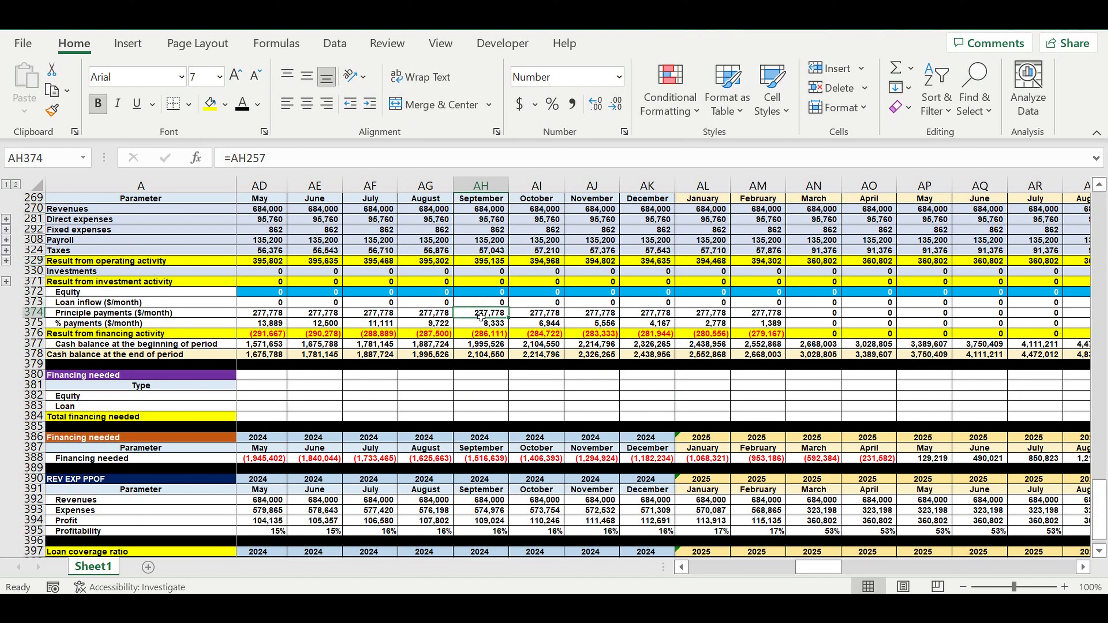
left_click_drag(482, 316, 479, 323)
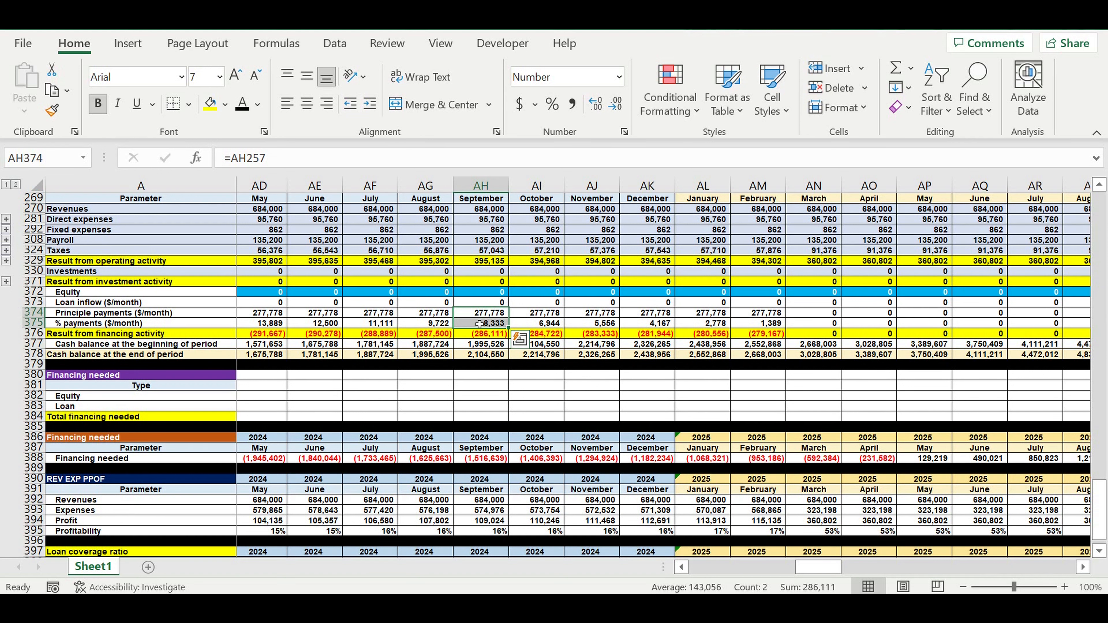
scroll(479, 323, "down", 1)
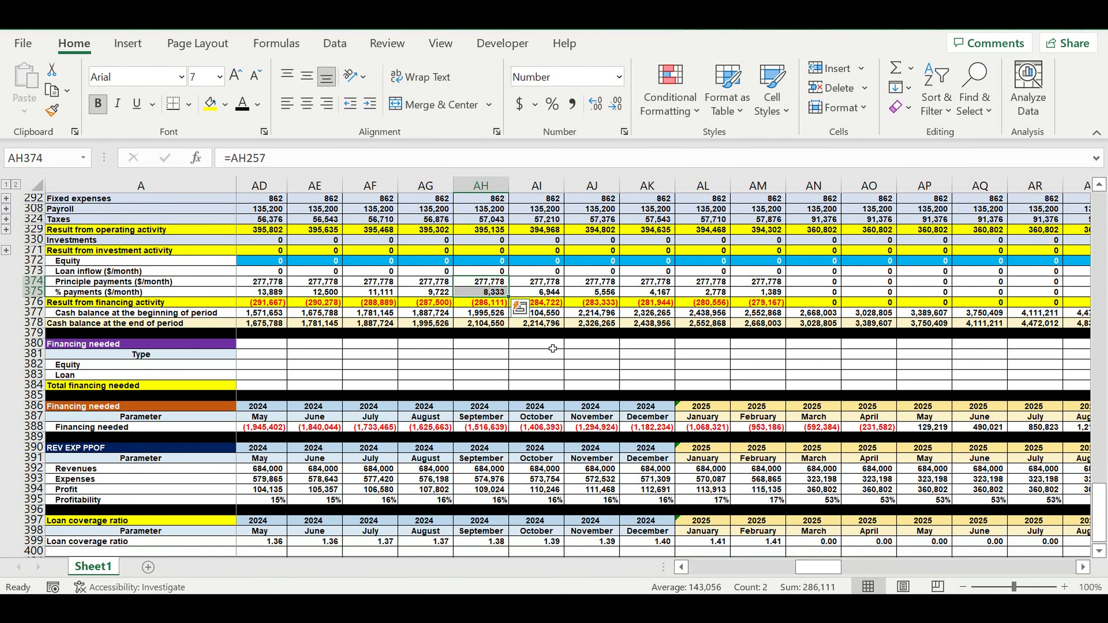
left_click(509, 546)
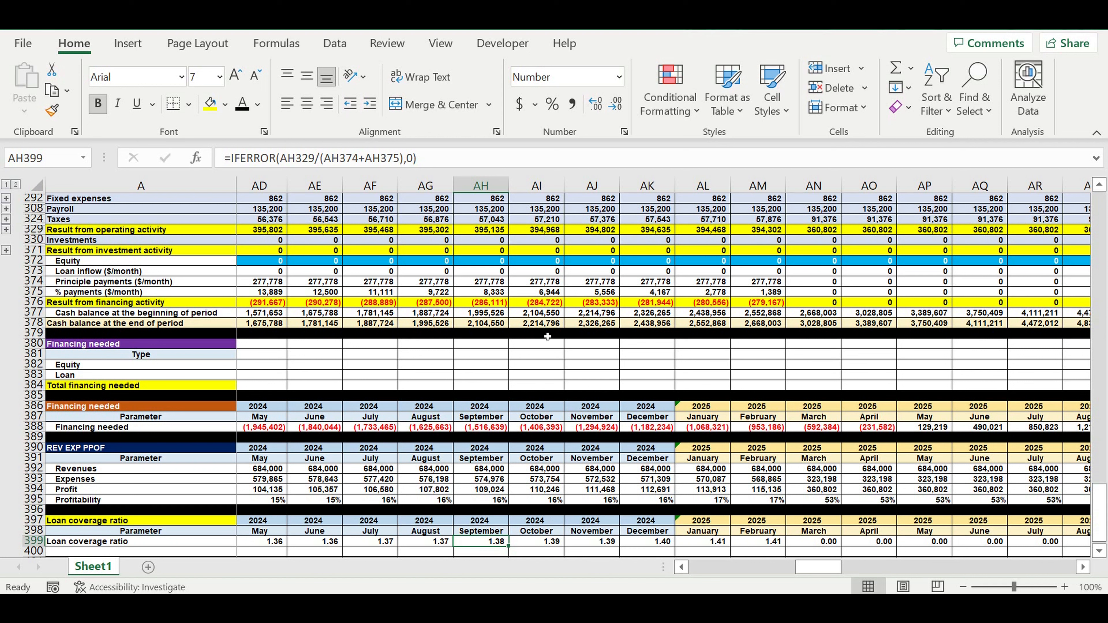
left_click(541, 304)
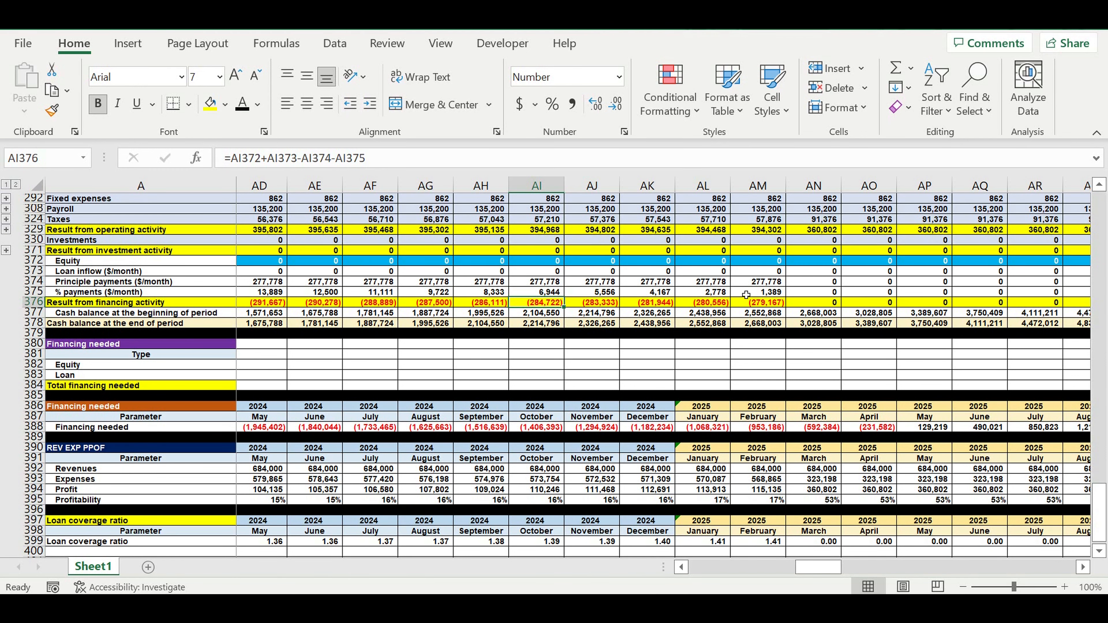
scroll(582, 456, "down", 3)
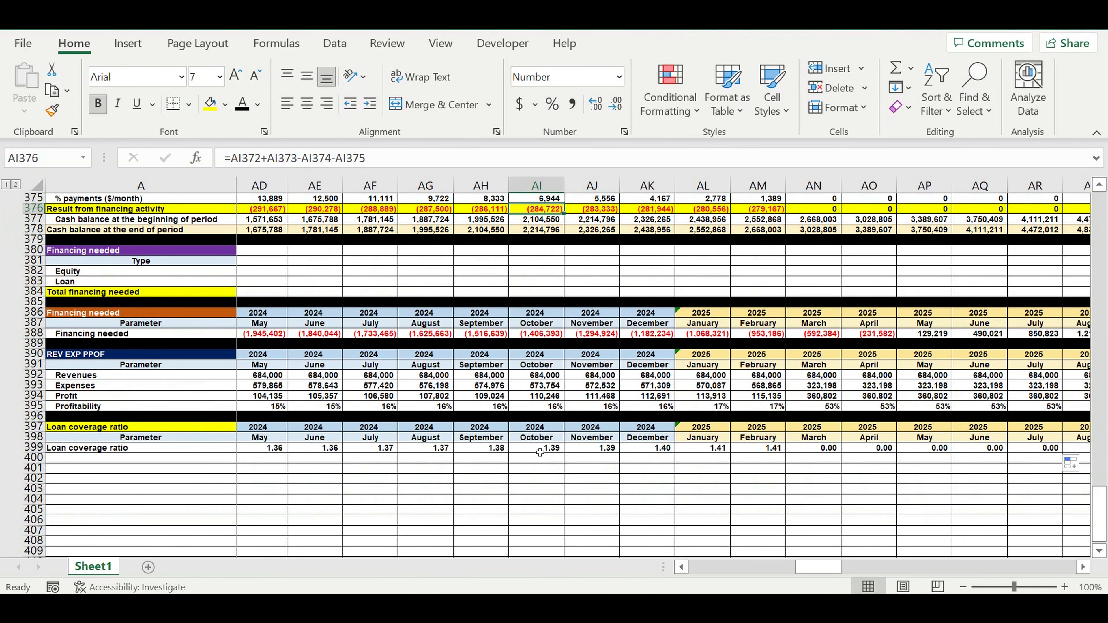
left_click(495, 450)
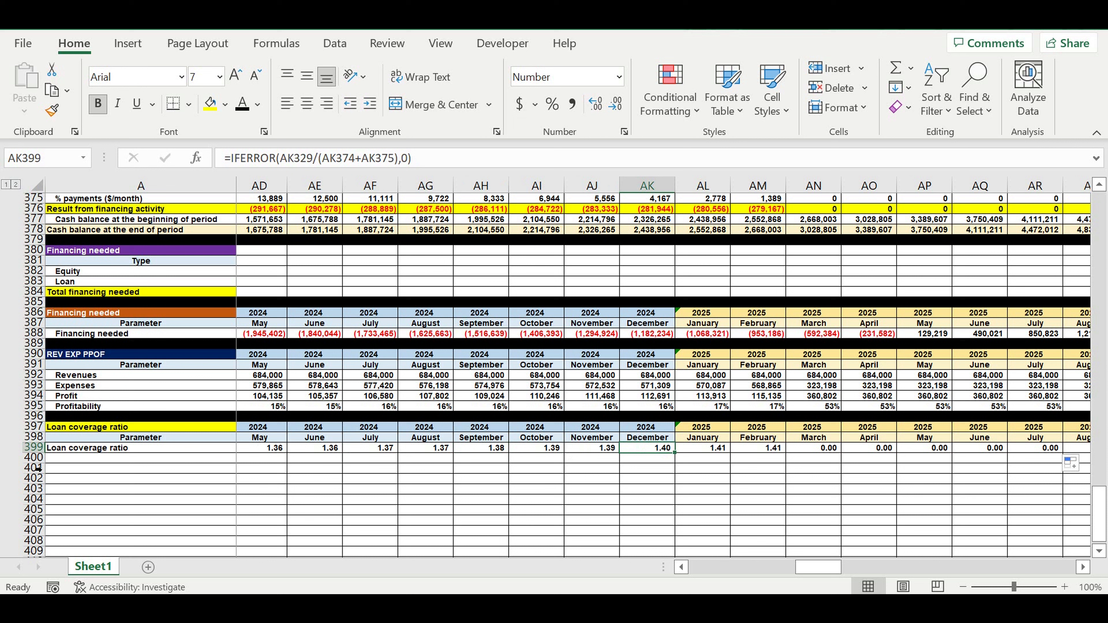
Fill row 400 beneath the loan coverage ratio with black as a section separator.
left_click(33, 457)
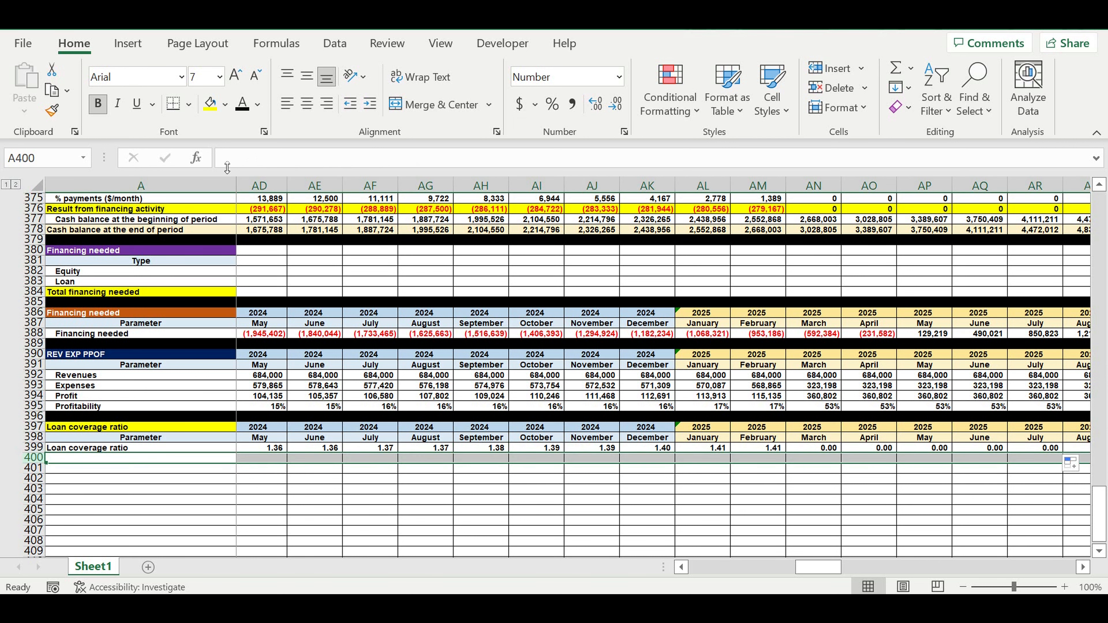
left_click(225, 105)
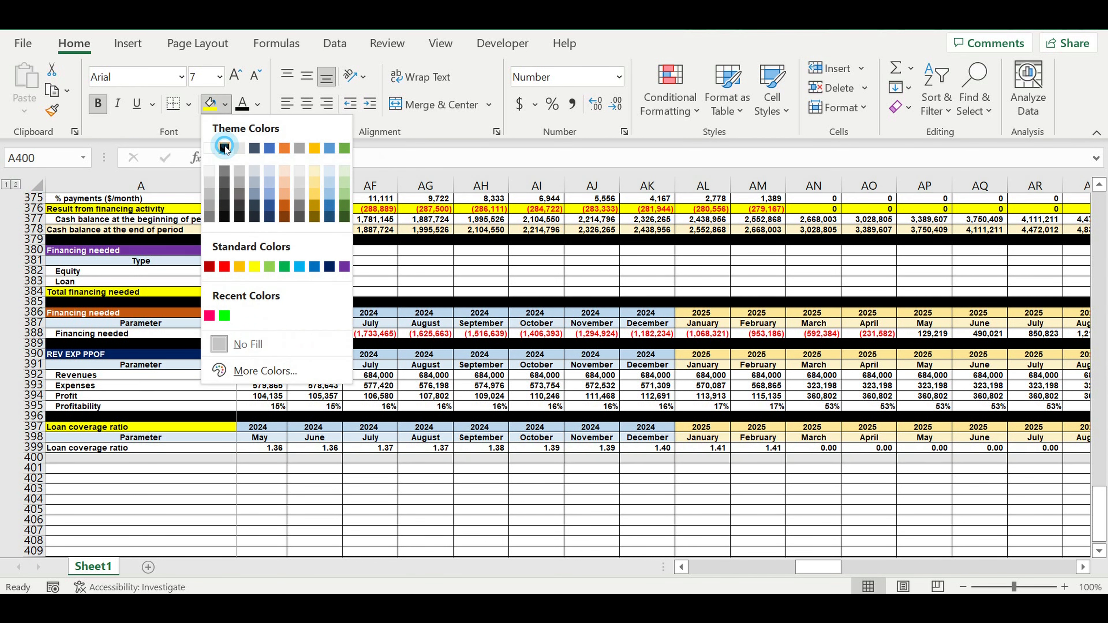
left_click(225, 148)
left_click(308, 367)
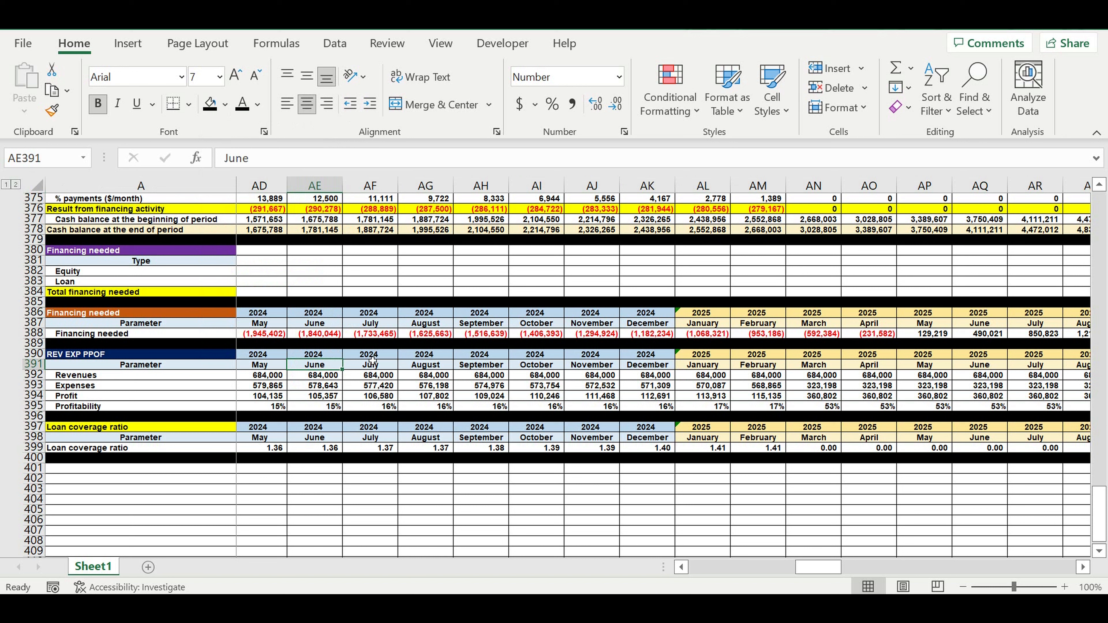
left_click(324, 353)
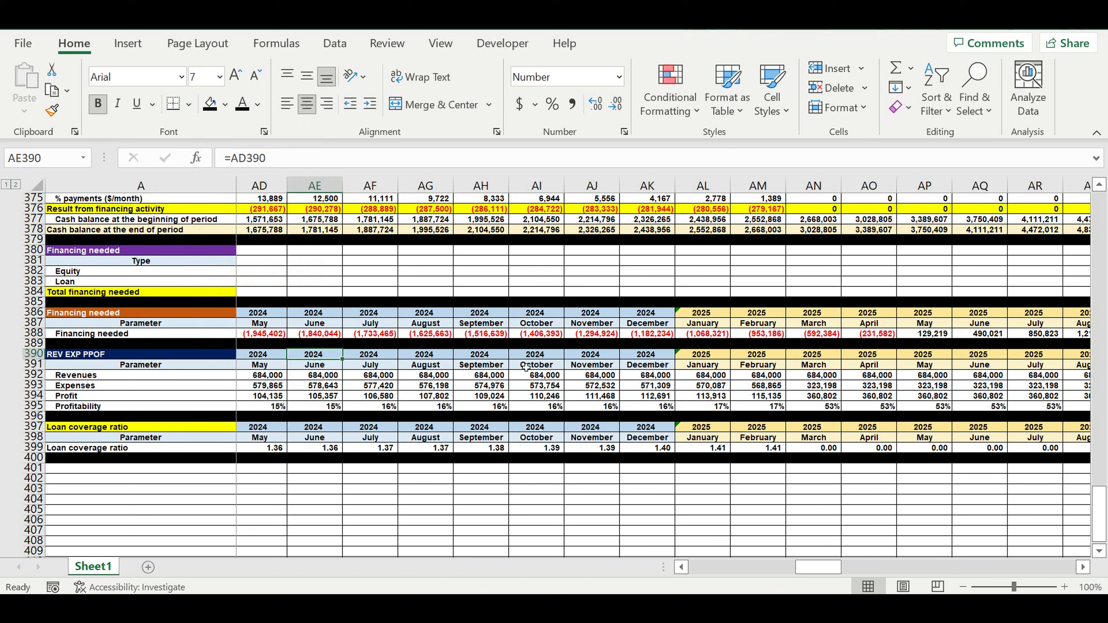